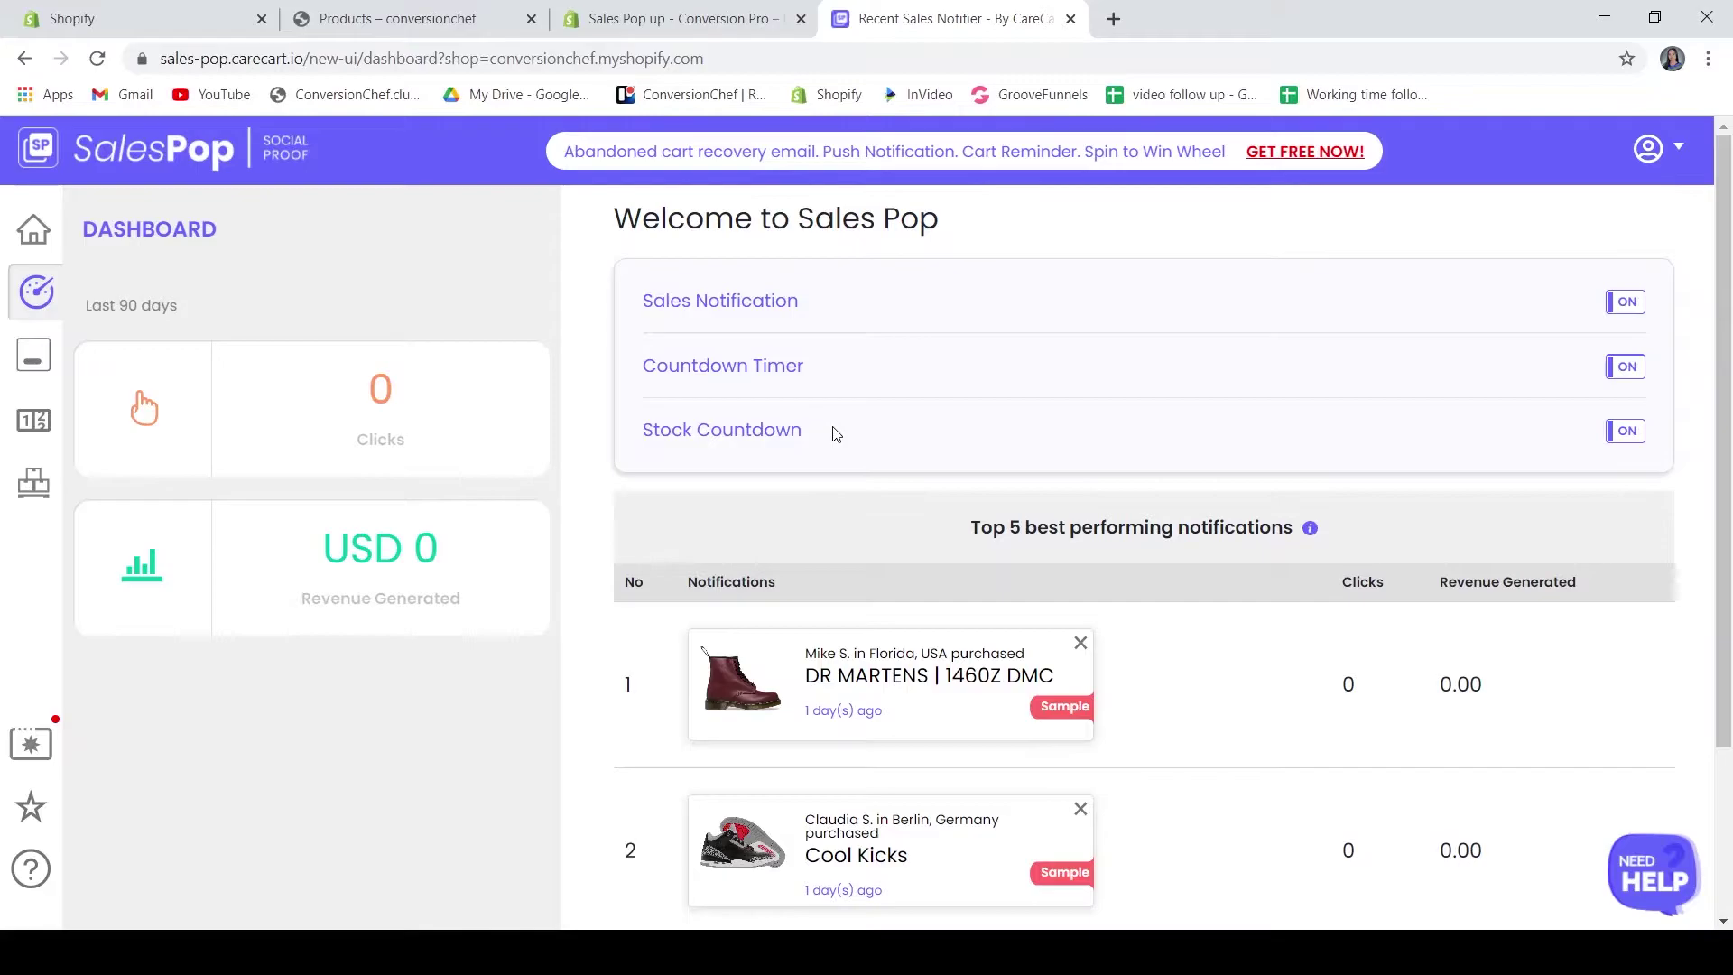
{"action": "scroll", "coordinate": [832, 433], "scroll_direction": "down", "scroll_amount": 2}
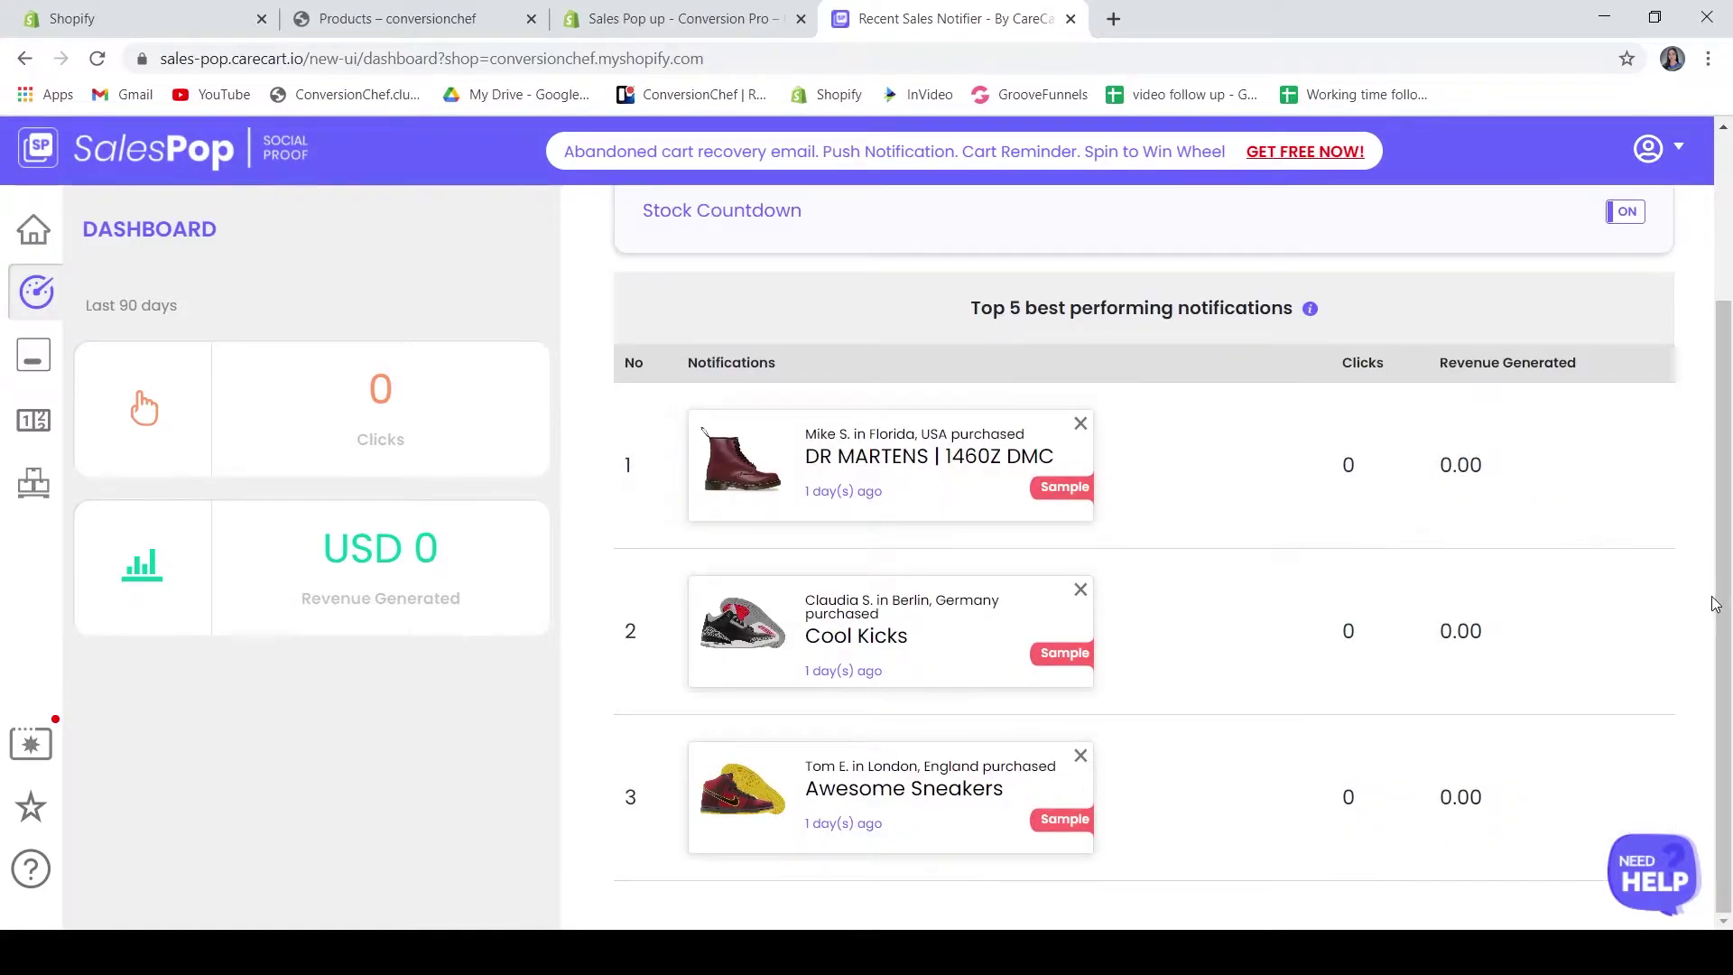
{"action": "scroll", "coordinate": [1631, 655], "scroll_direction": "up", "scroll_amount": 2}
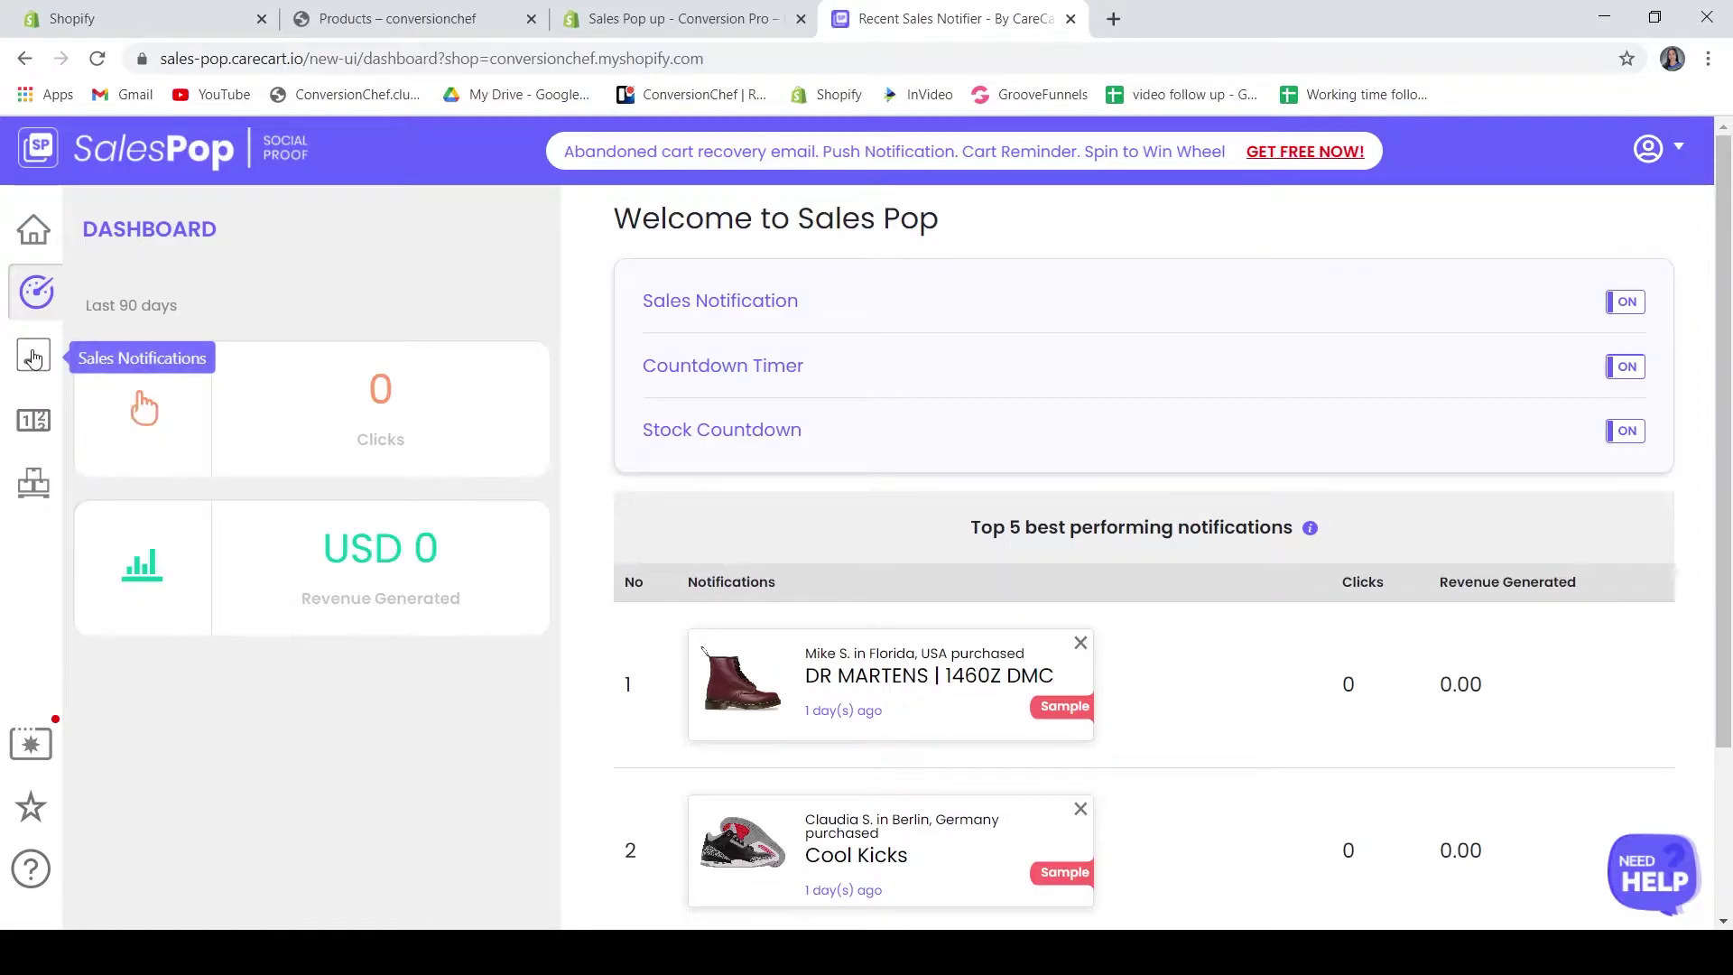
- Open the Sales Notifications settings, then switch to the App Store tab's sales popup demo
{"action": "left_click", "coordinate": [33, 360]}
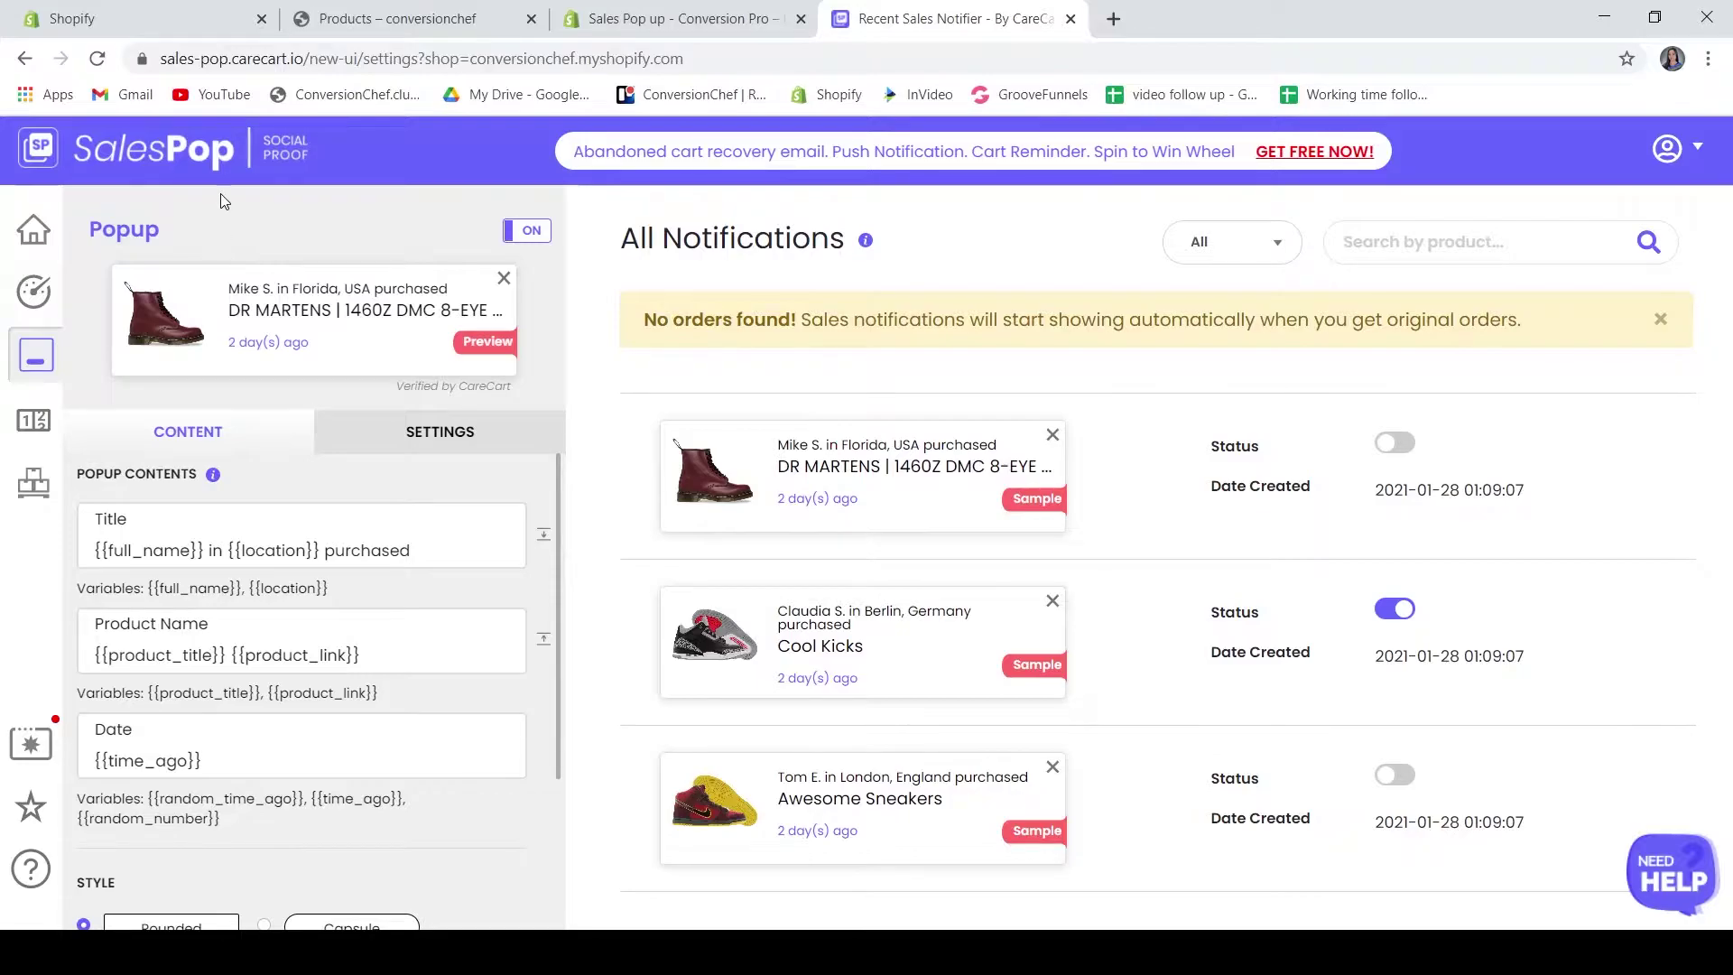
{"action": "key", "text": "ctrl+shift+Tab"}
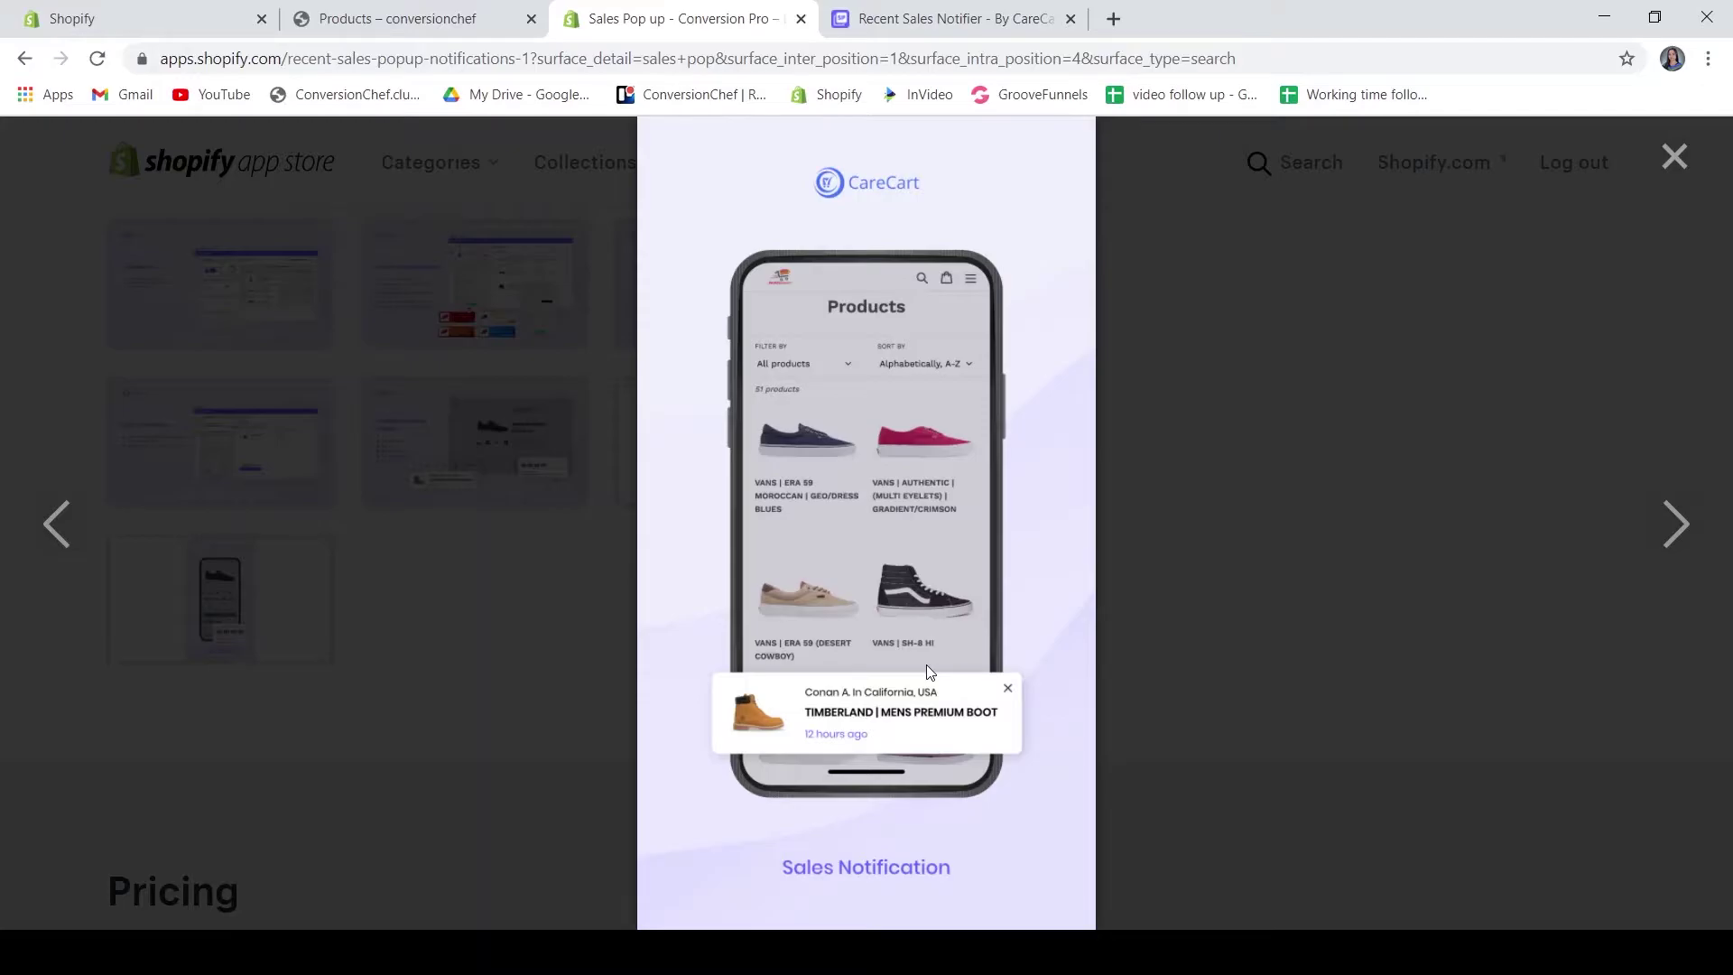
- Switch back to the Recent Sales Notifier tab with the popup content fields
{"action": "key", "text": "ctrl+Tab"}
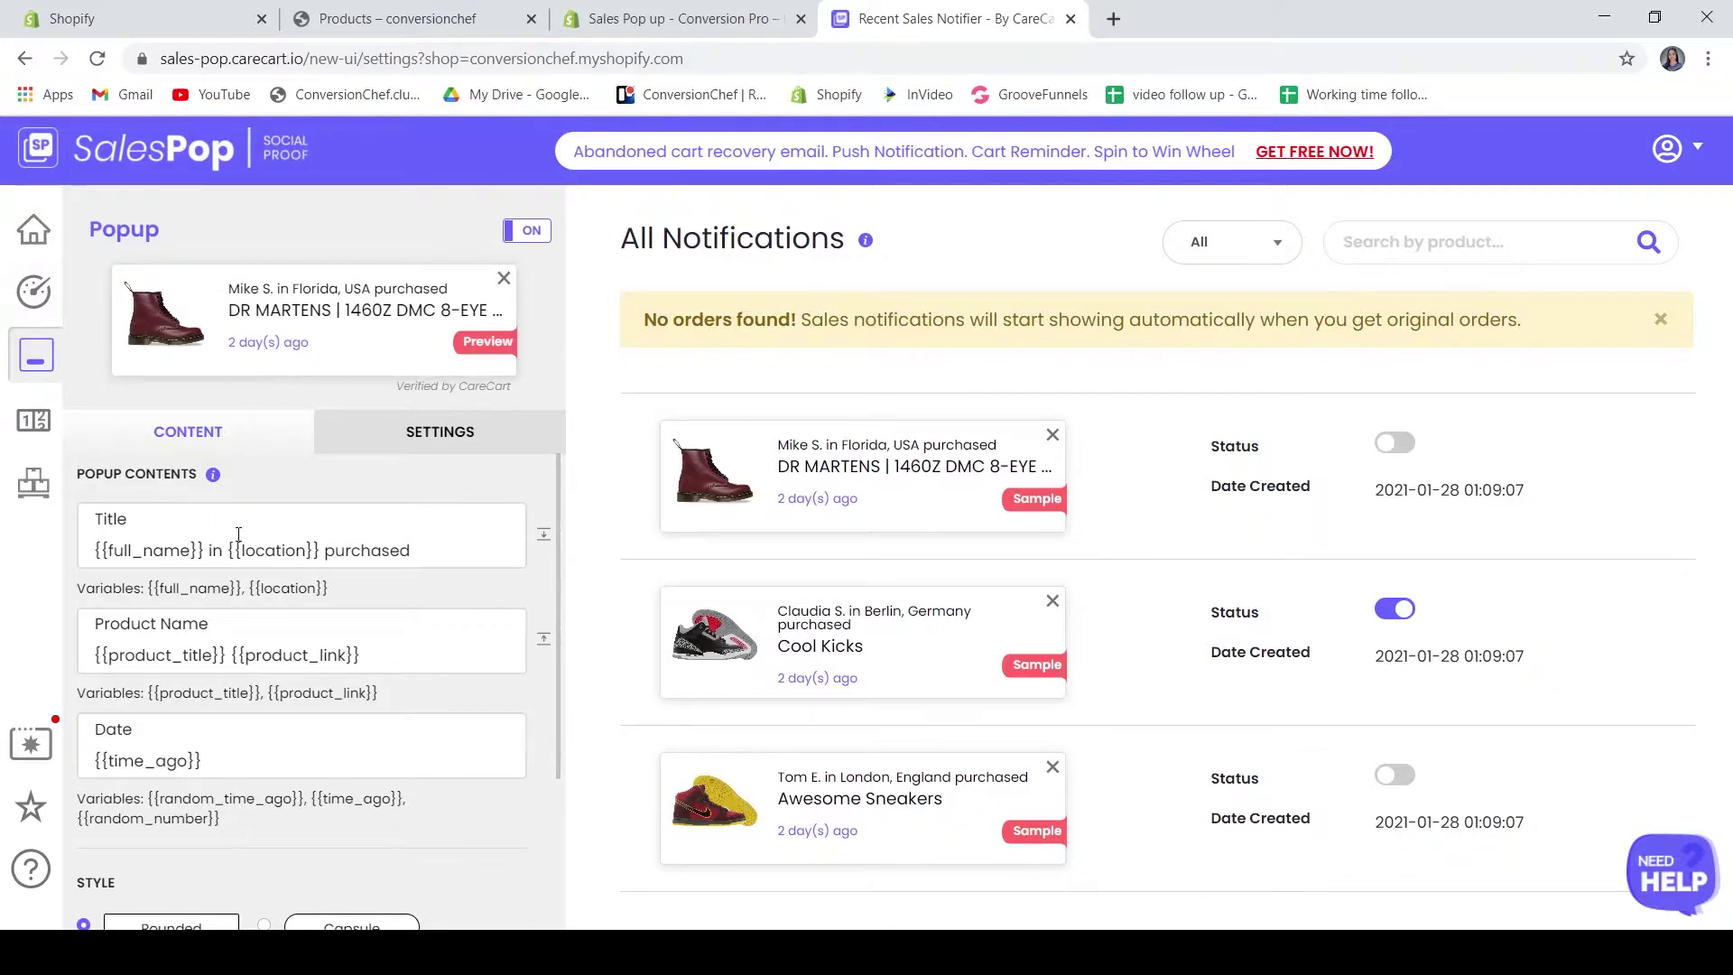
{"action": "scroll", "coordinate": [342, 587], "scroll_direction": "down", "scroll_amount": 2}
{"action": "scroll", "coordinate": [342, 587], "scroll_direction": "up", "scroll_amount": 2}
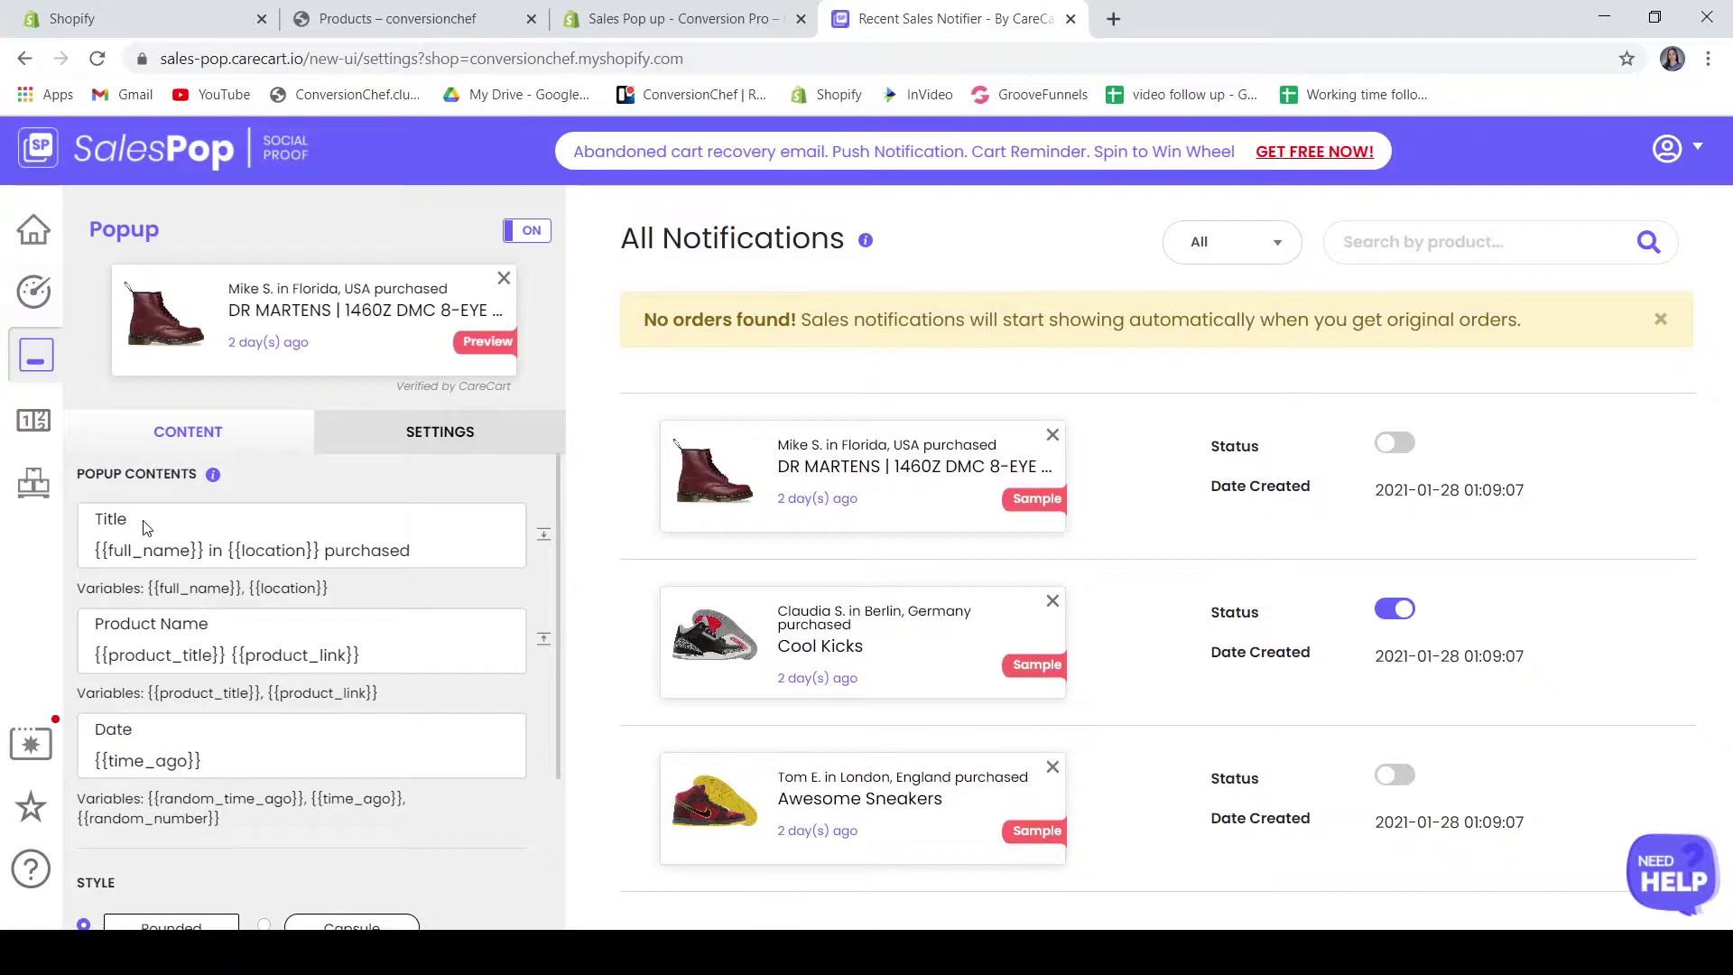
{"action": "scroll", "coordinate": [147, 528], "scroll_direction": "down", "scroll_amount": 1}
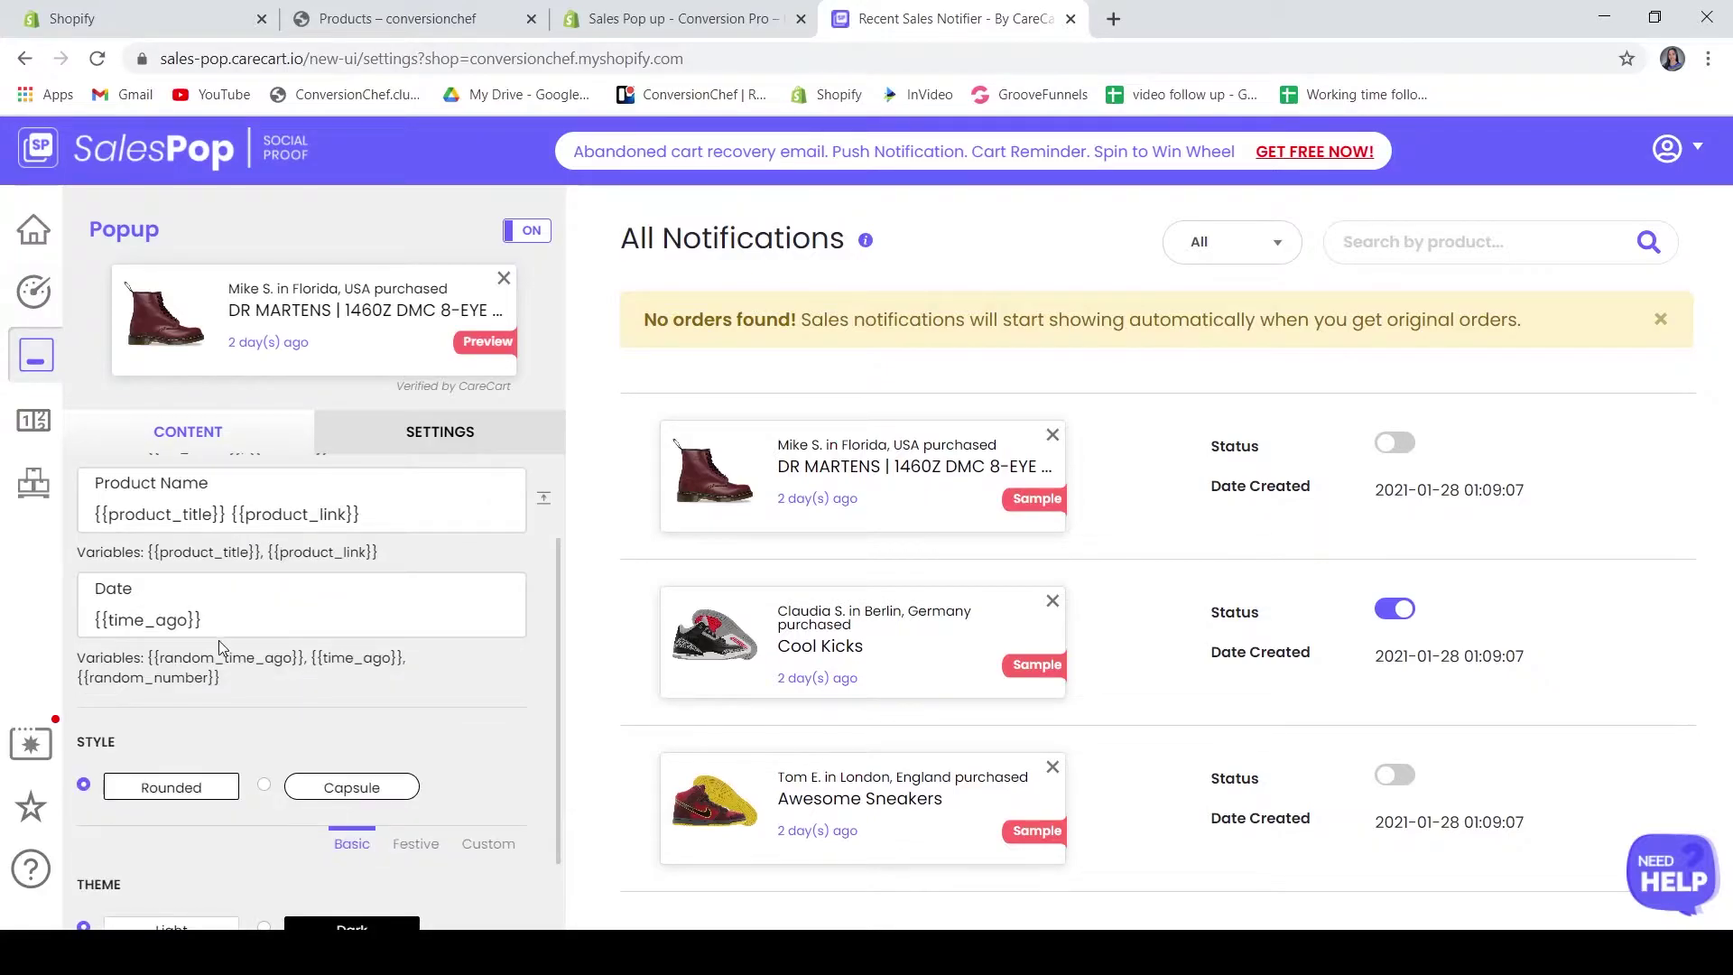
{"action": "scroll", "coordinate": [189, 602], "scroll_direction": "down", "scroll_amount": 2}
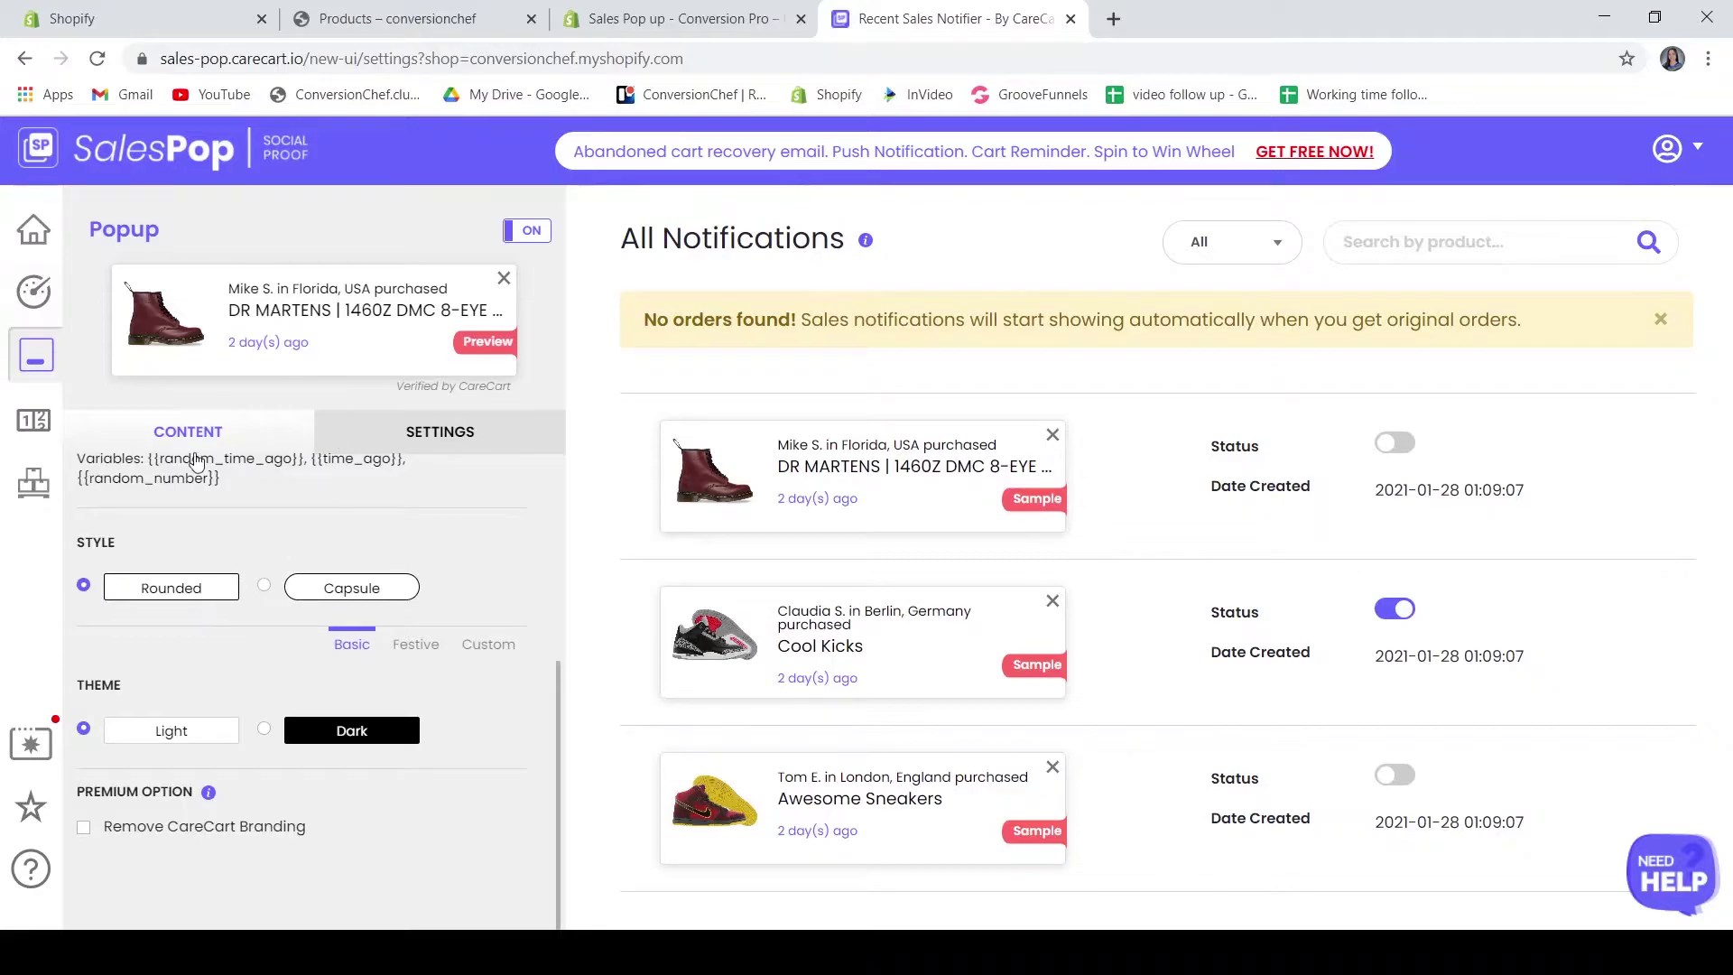
- Choose the Capsule popup style and view the Position and Display Options settings
{"action": "left_click", "coordinate": [357, 599]}
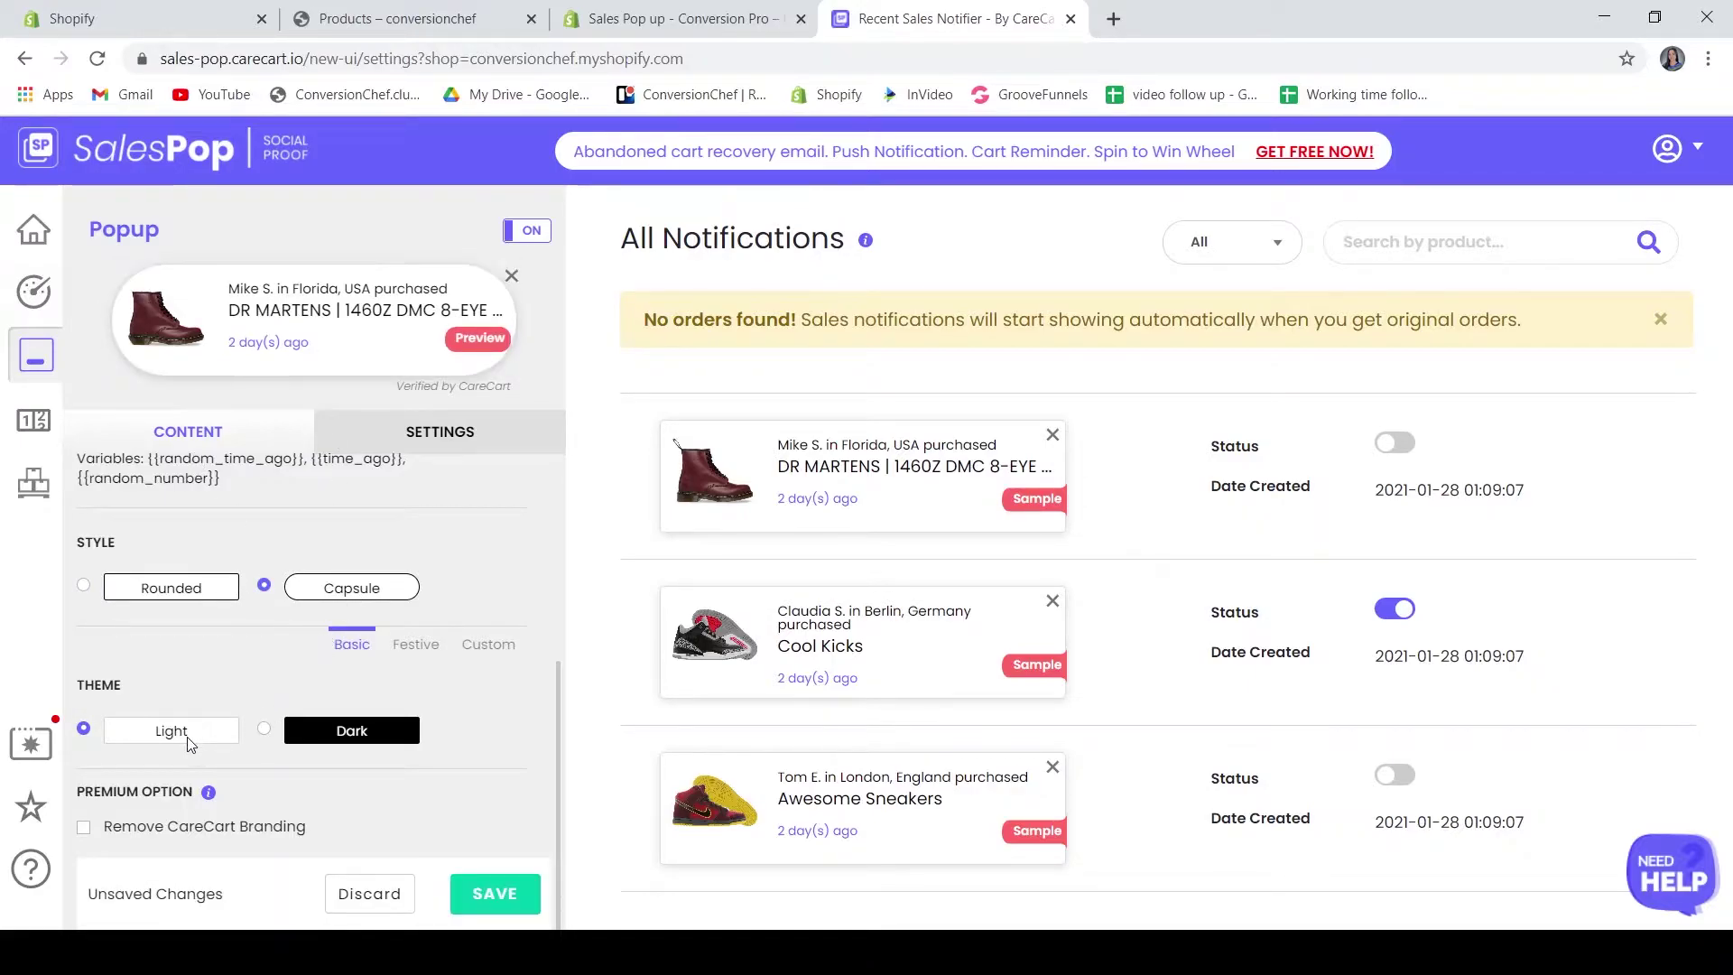
{"action": "left_click", "coordinate": [440, 430]}
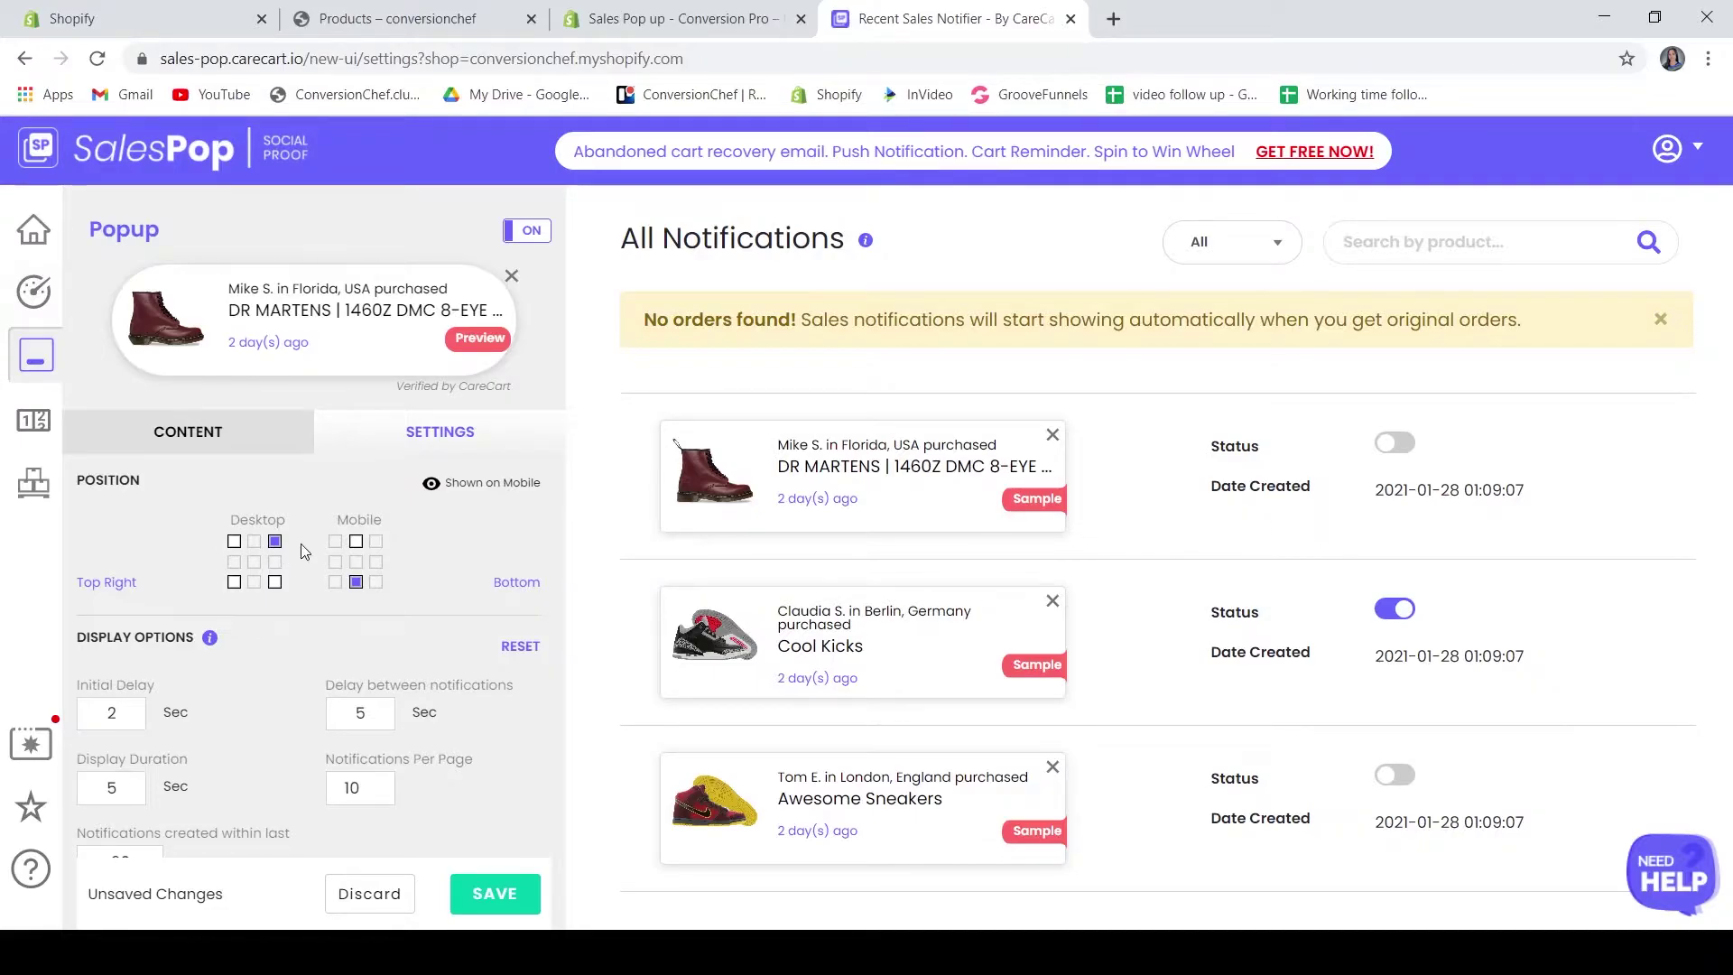
{"action": "scroll", "coordinate": [186, 664], "scroll_direction": "down", "scroll_amount": 2}
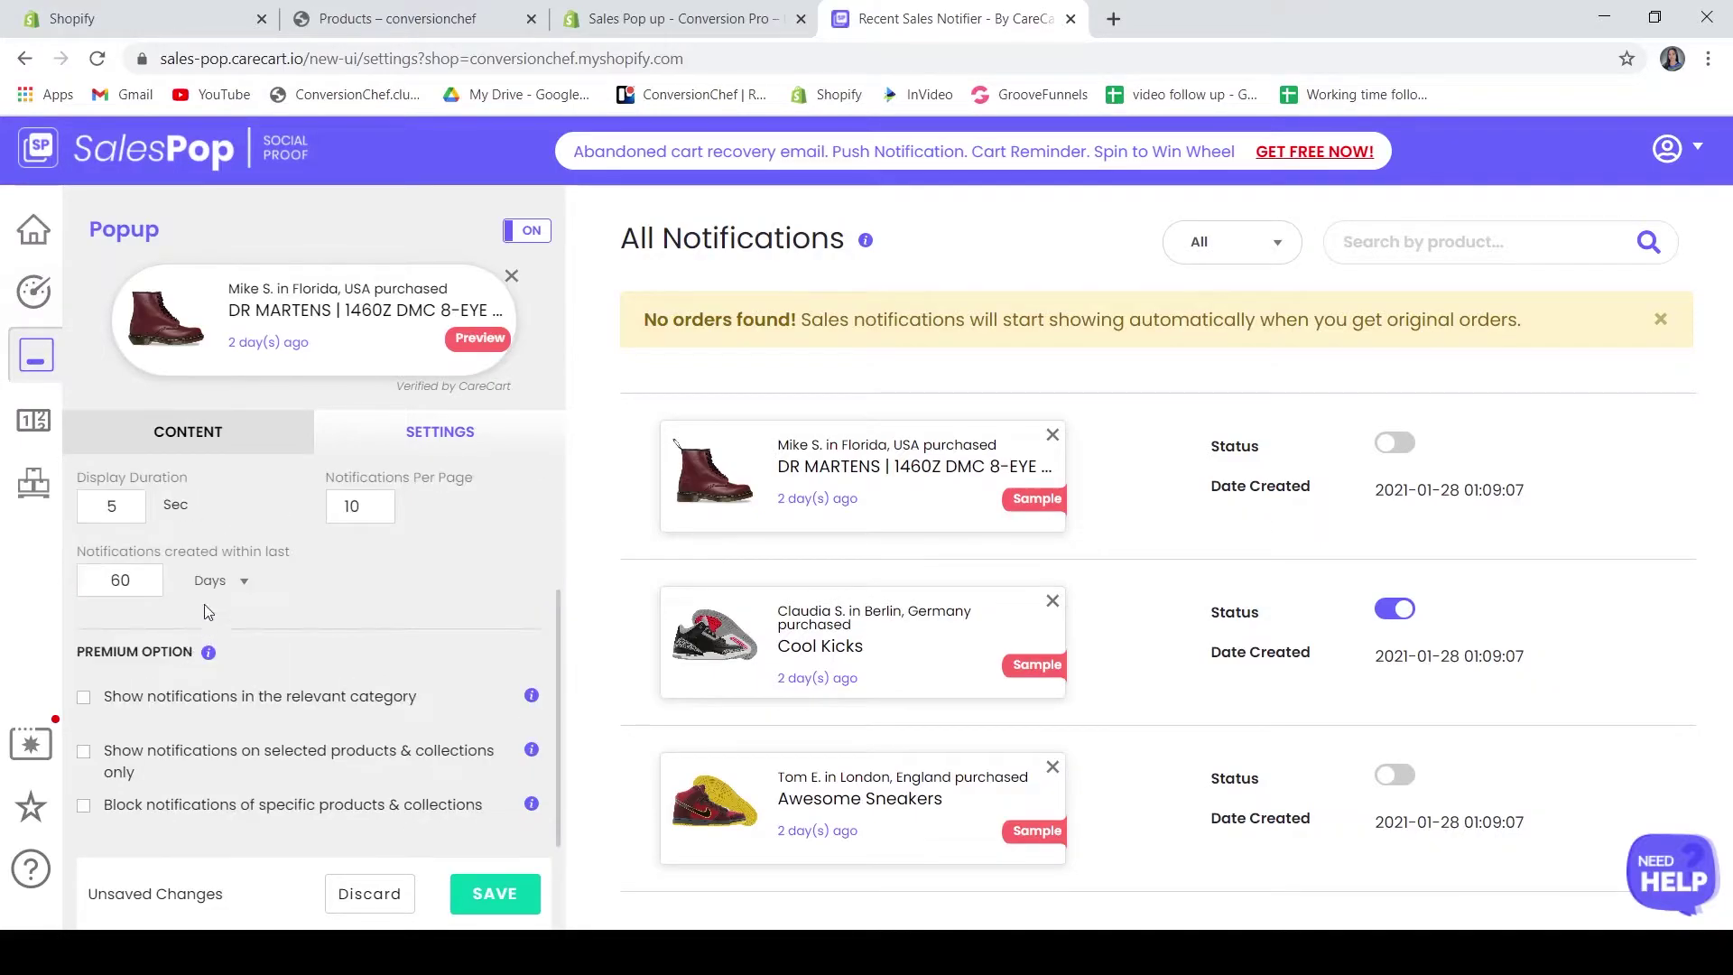
{"action": "scroll", "coordinate": [155, 582], "scroll_direction": "up", "scroll_amount": 1}
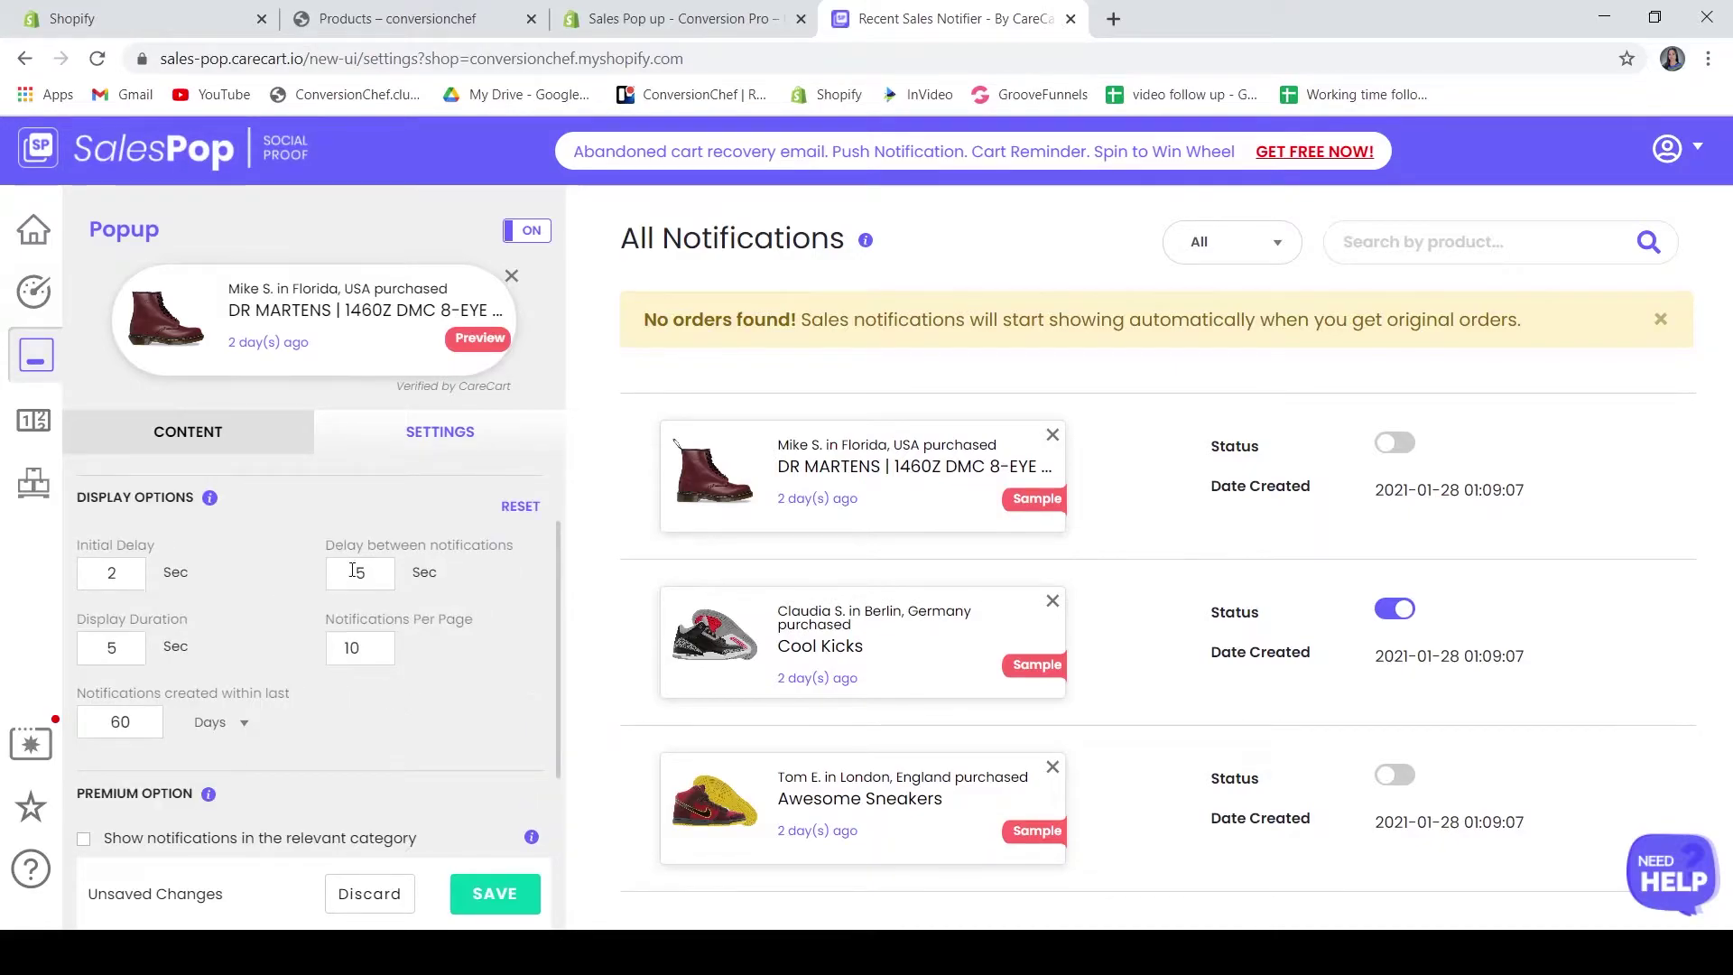
{"action": "scroll", "coordinate": [455, 573], "scroll_direction": "down", "scroll_amount": 2}
{"action": "scroll", "coordinate": [454, 573], "scroll_direction": "down", "scroll_amount": 1}
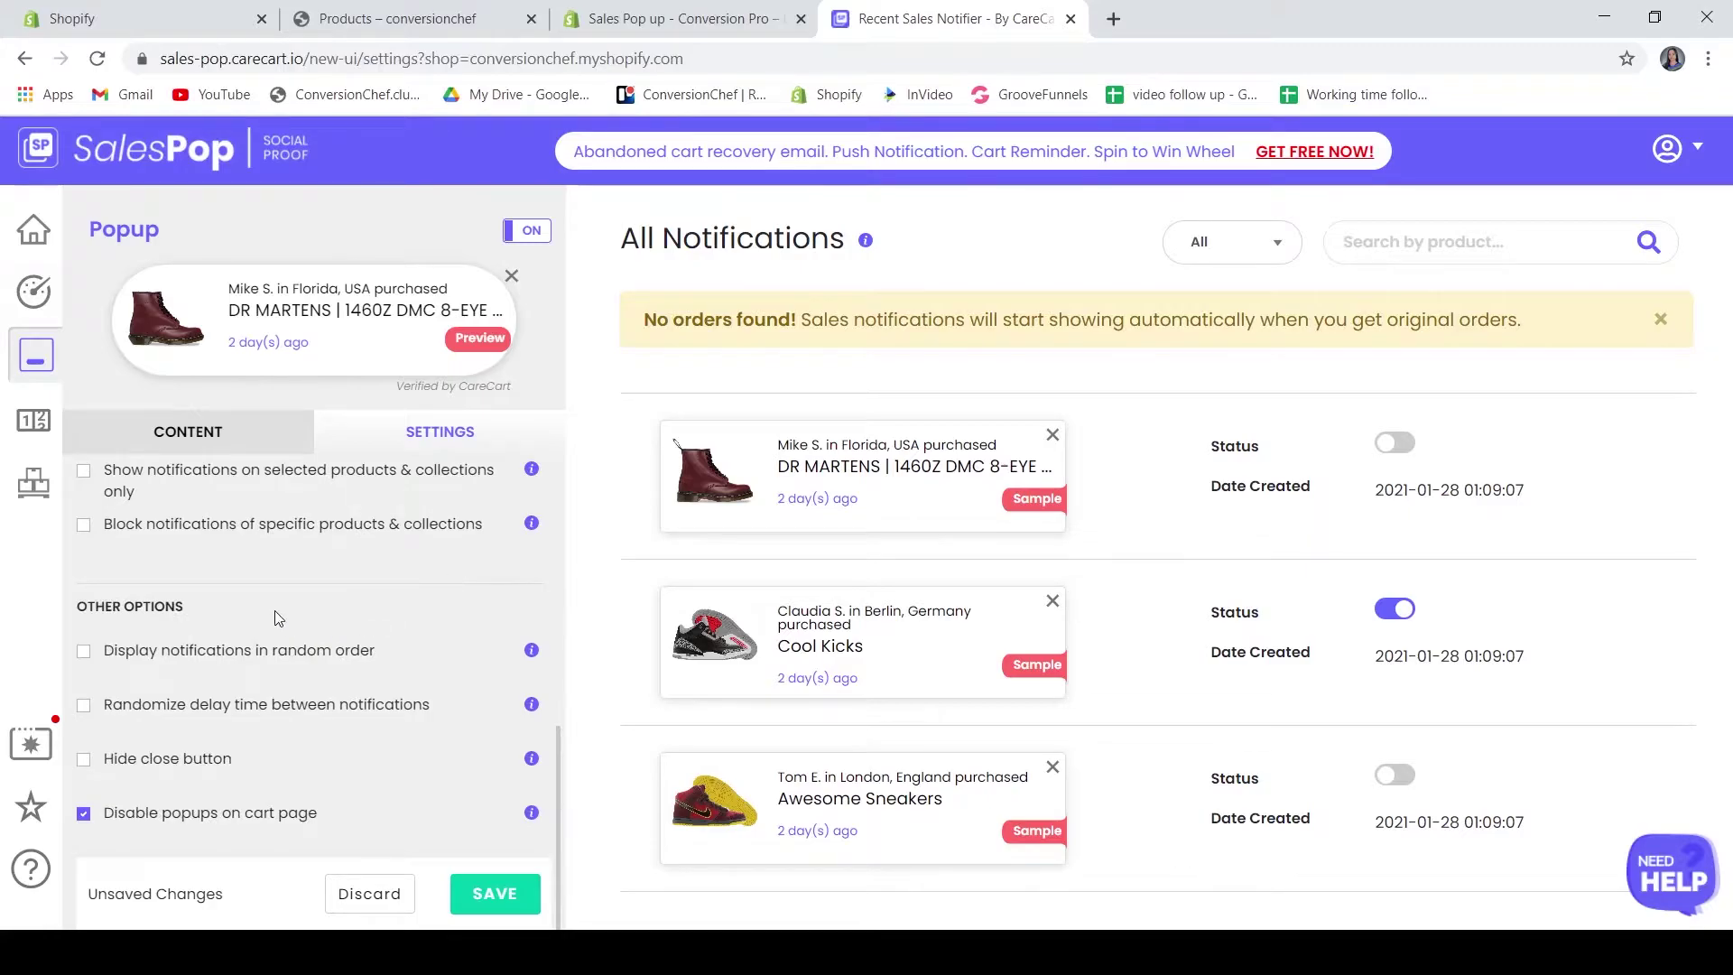
{"action": "scroll", "coordinate": [279, 611], "scroll_direction": "up", "scroll_amount": 3}
{"action": "scroll", "coordinate": [278, 621], "scroll_direction": "up", "scroll_amount": 1}
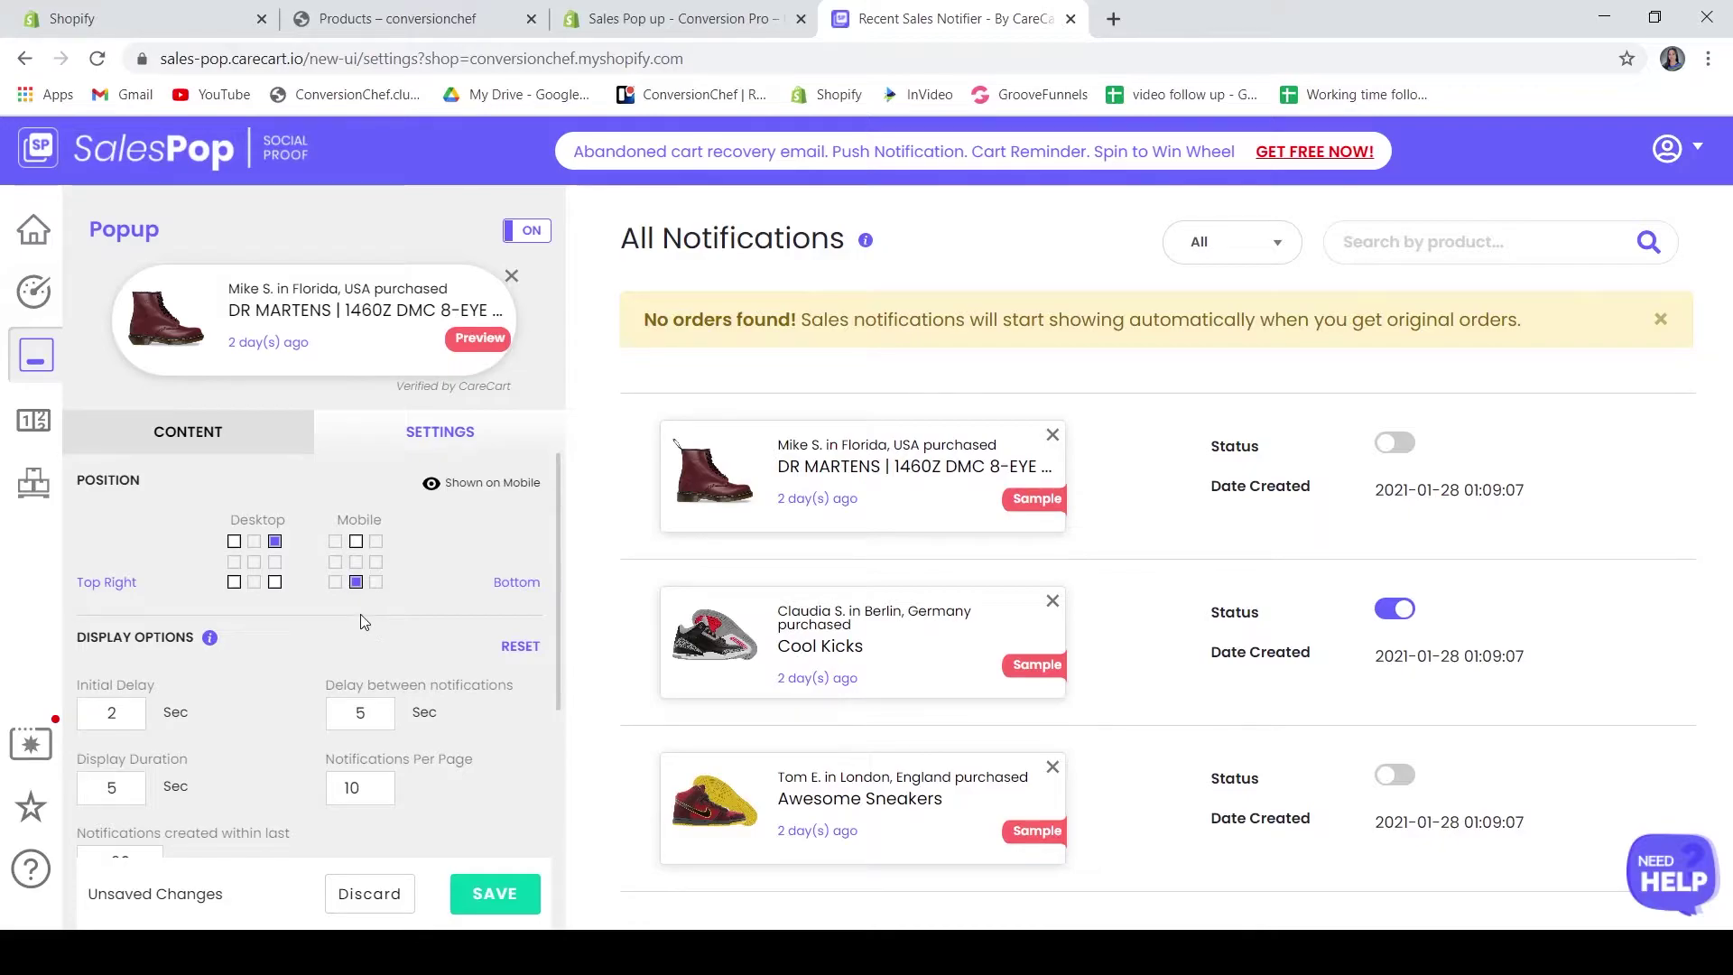
- Open the Countdown Timer settings and show its Content tab Text Settings
{"action": "left_click", "coordinate": [33, 422]}
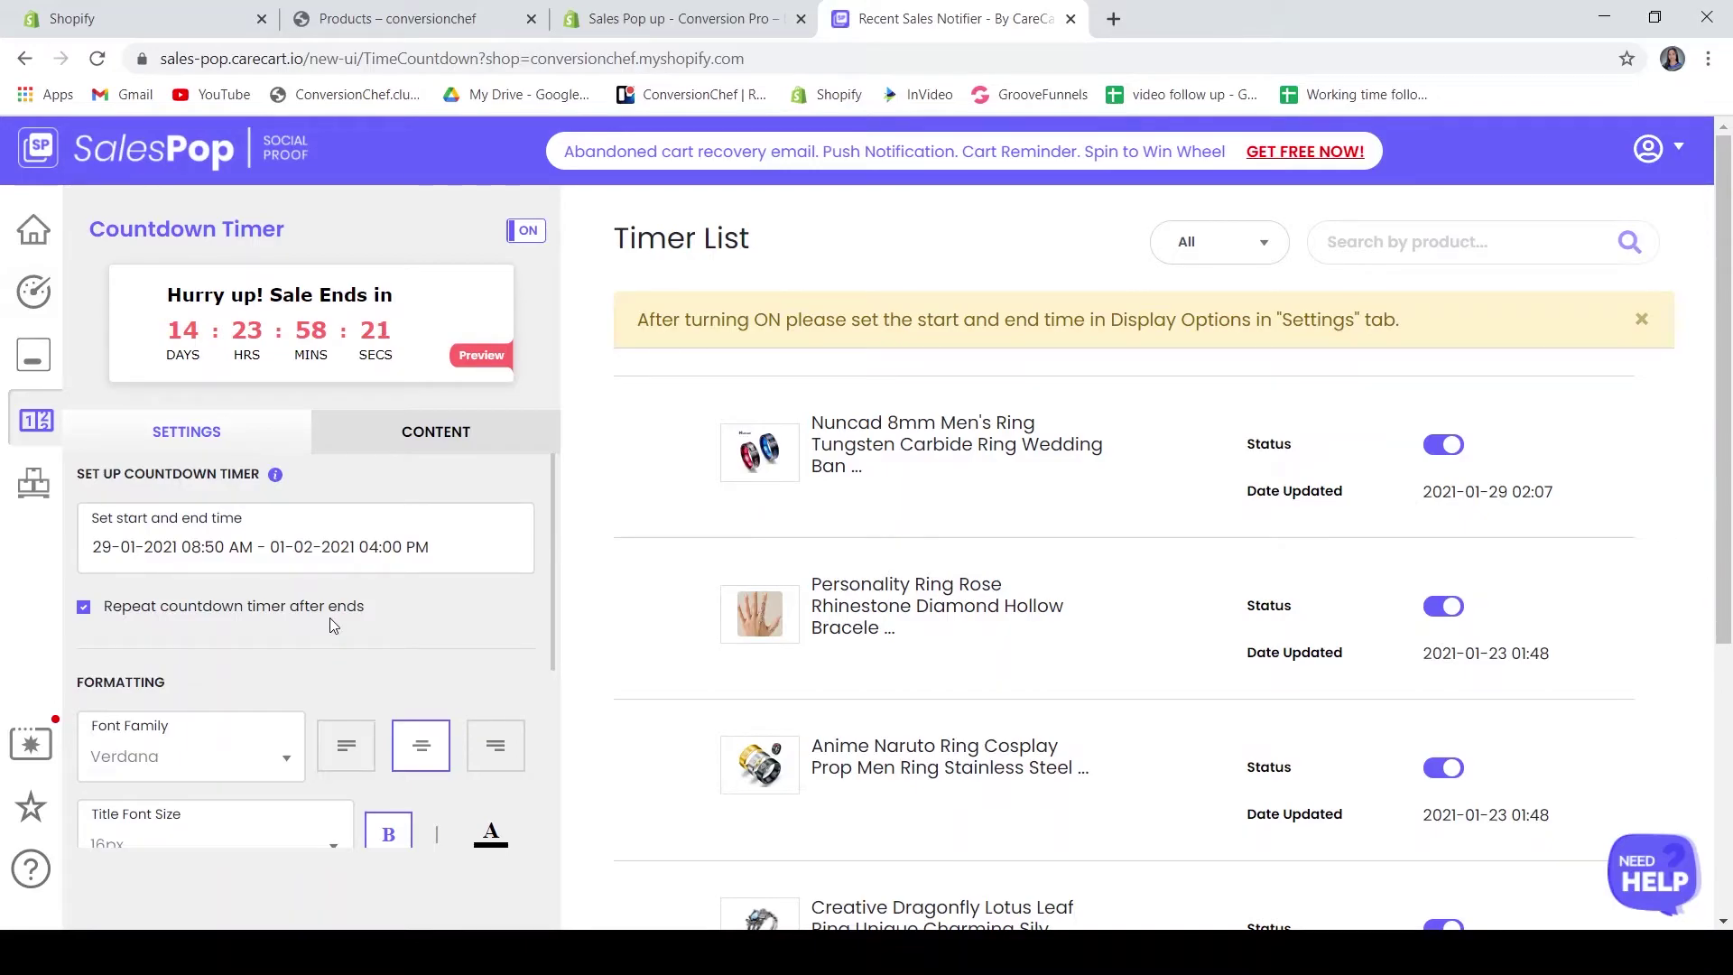
{"action": "scroll", "coordinate": [329, 618], "scroll_direction": "down", "scroll_amount": 2}
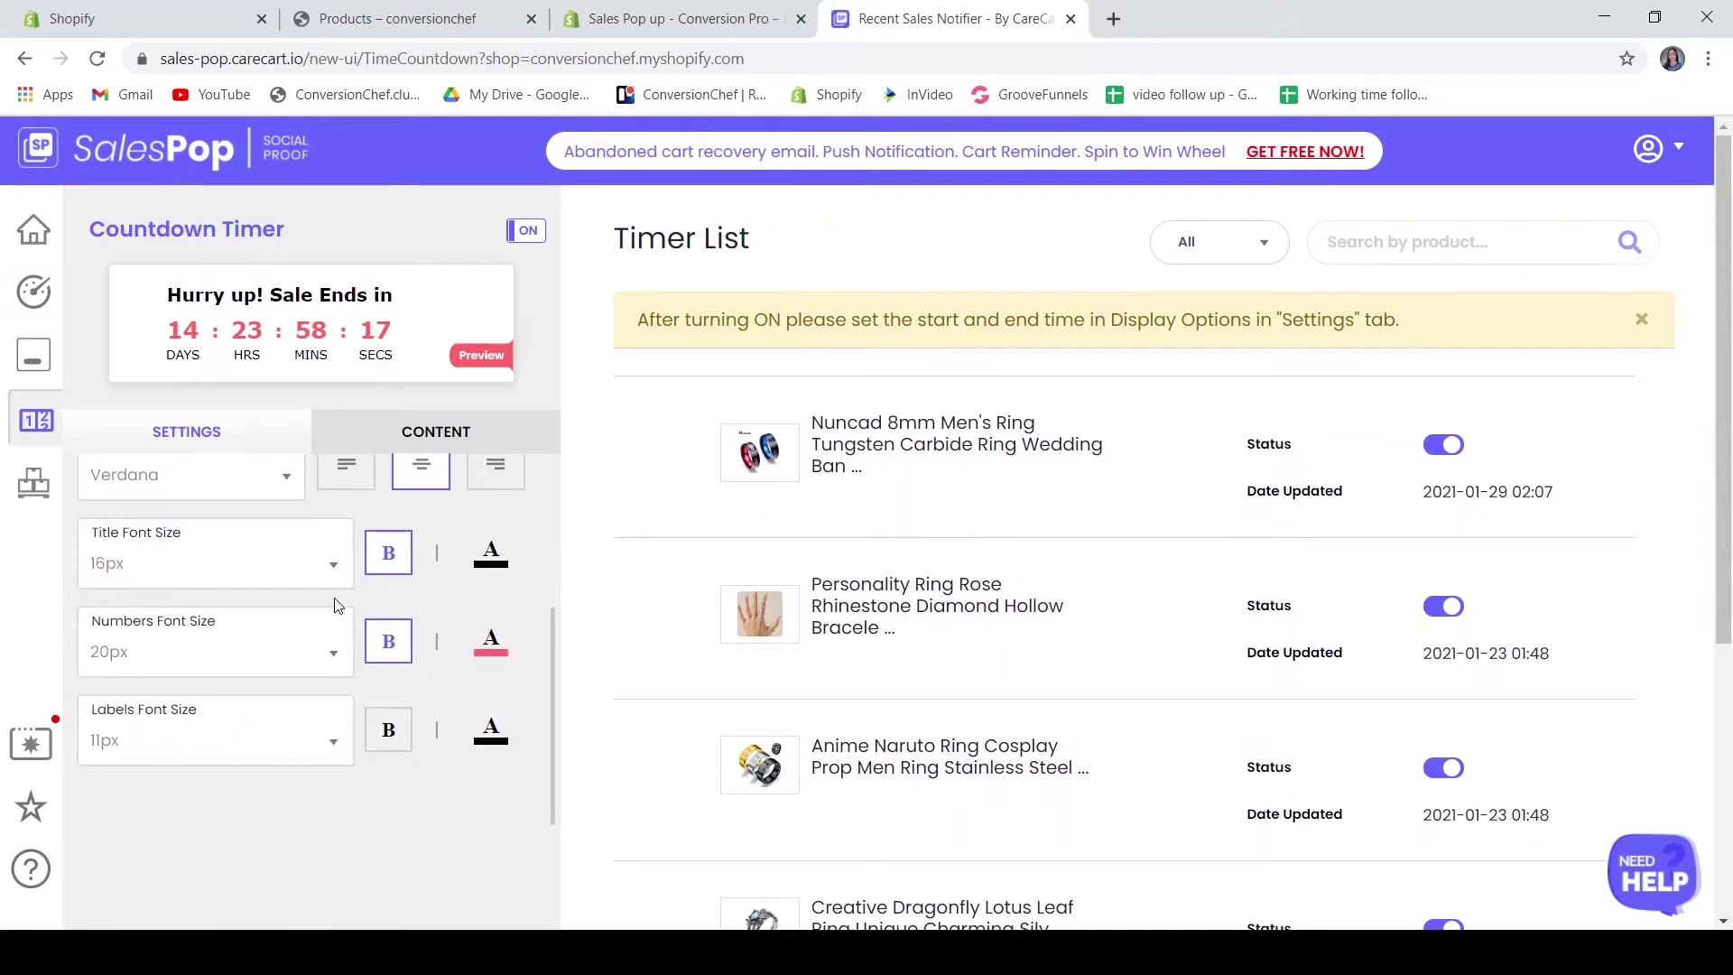
{"action": "scroll", "coordinate": [334, 608], "scroll_direction": "up", "scroll_amount": 1}
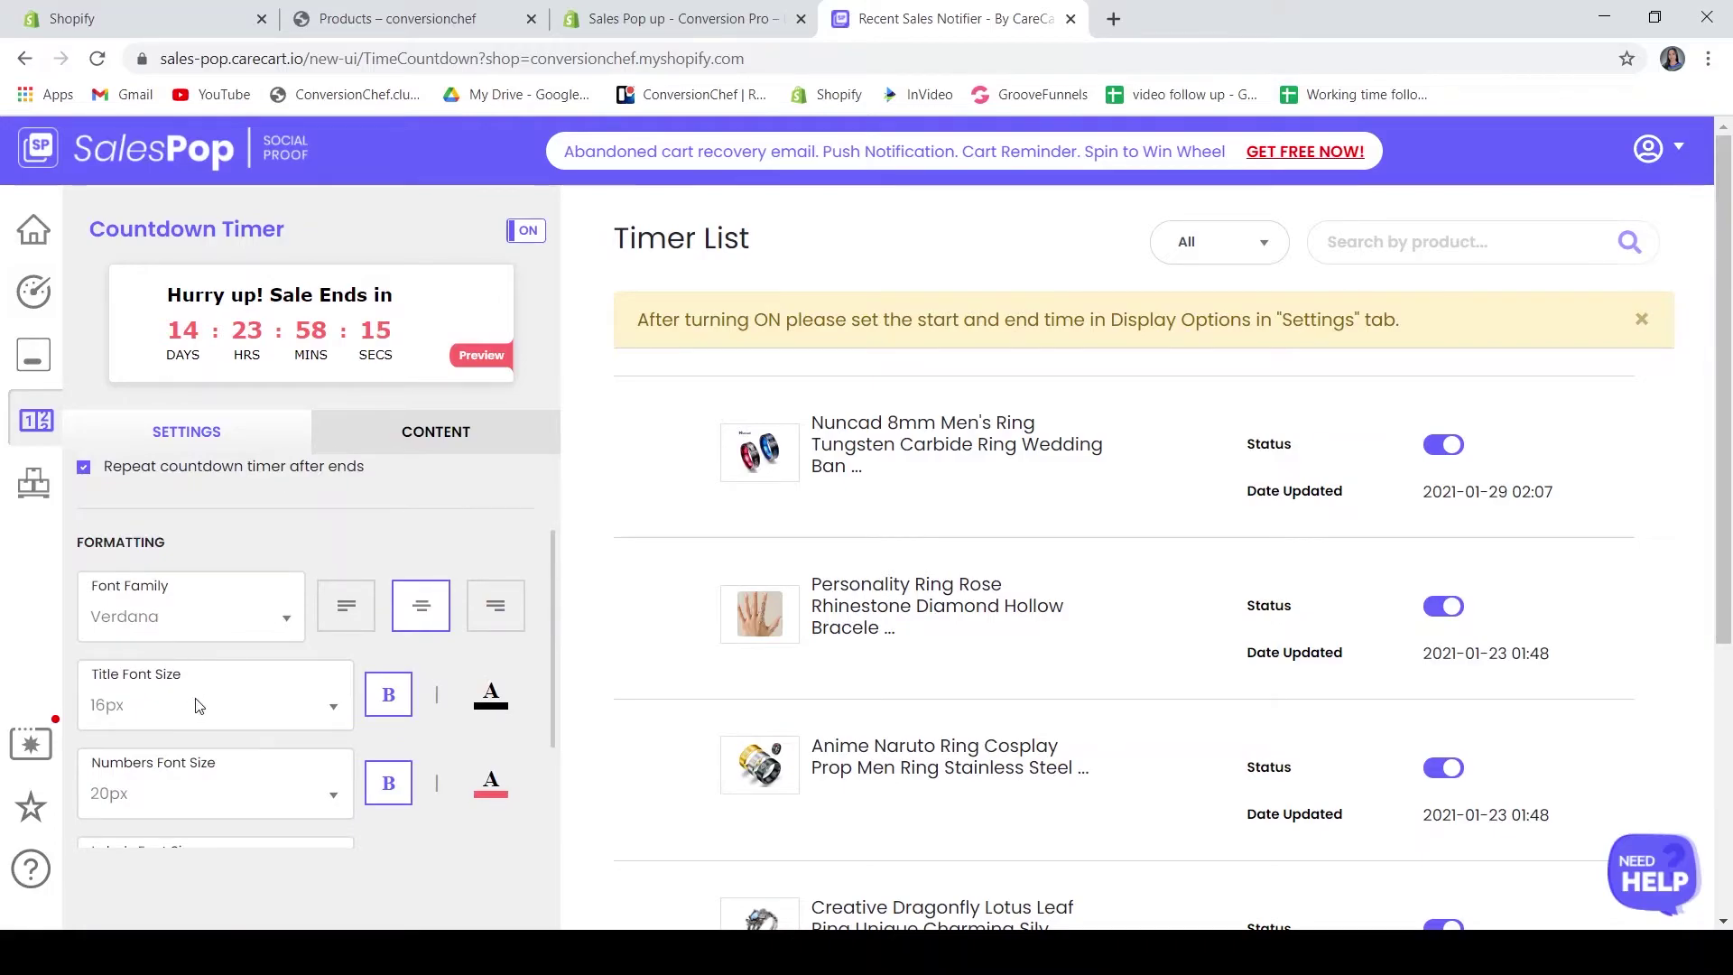
{"action": "scroll", "coordinate": [213, 679], "scroll_direction": "down", "scroll_amount": 1}
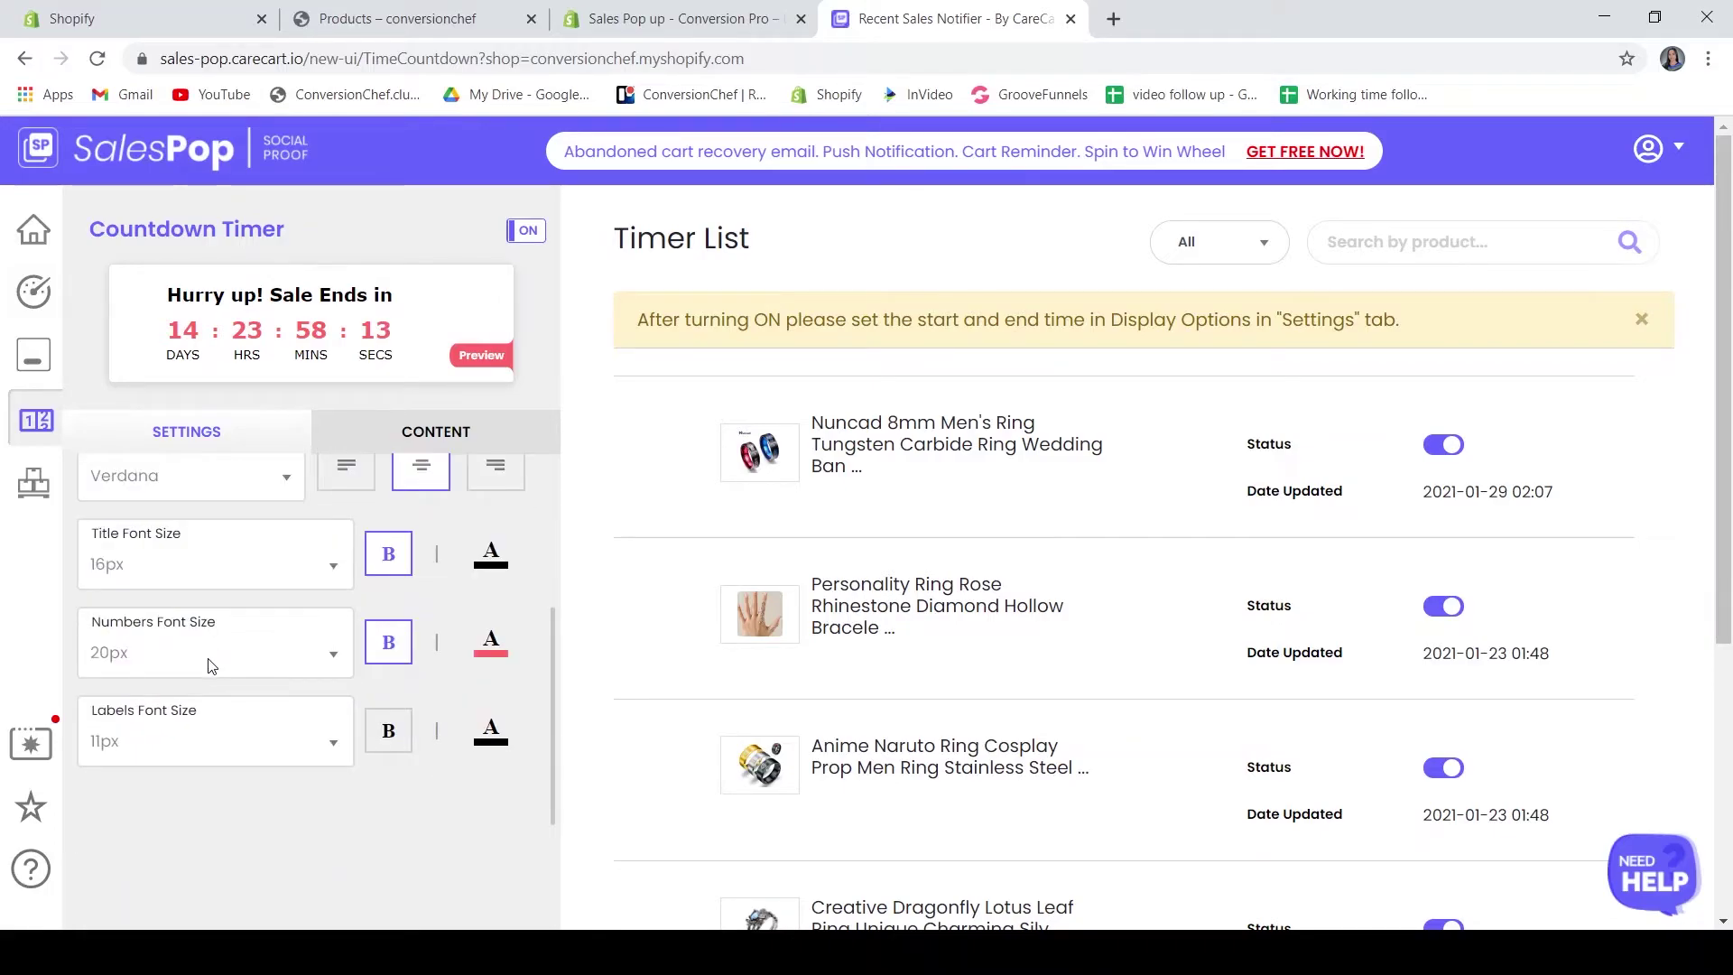
{"action": "scroll", "coordinate": [207, 734], "scroll_direction": "up", "scroll_amount": 2}
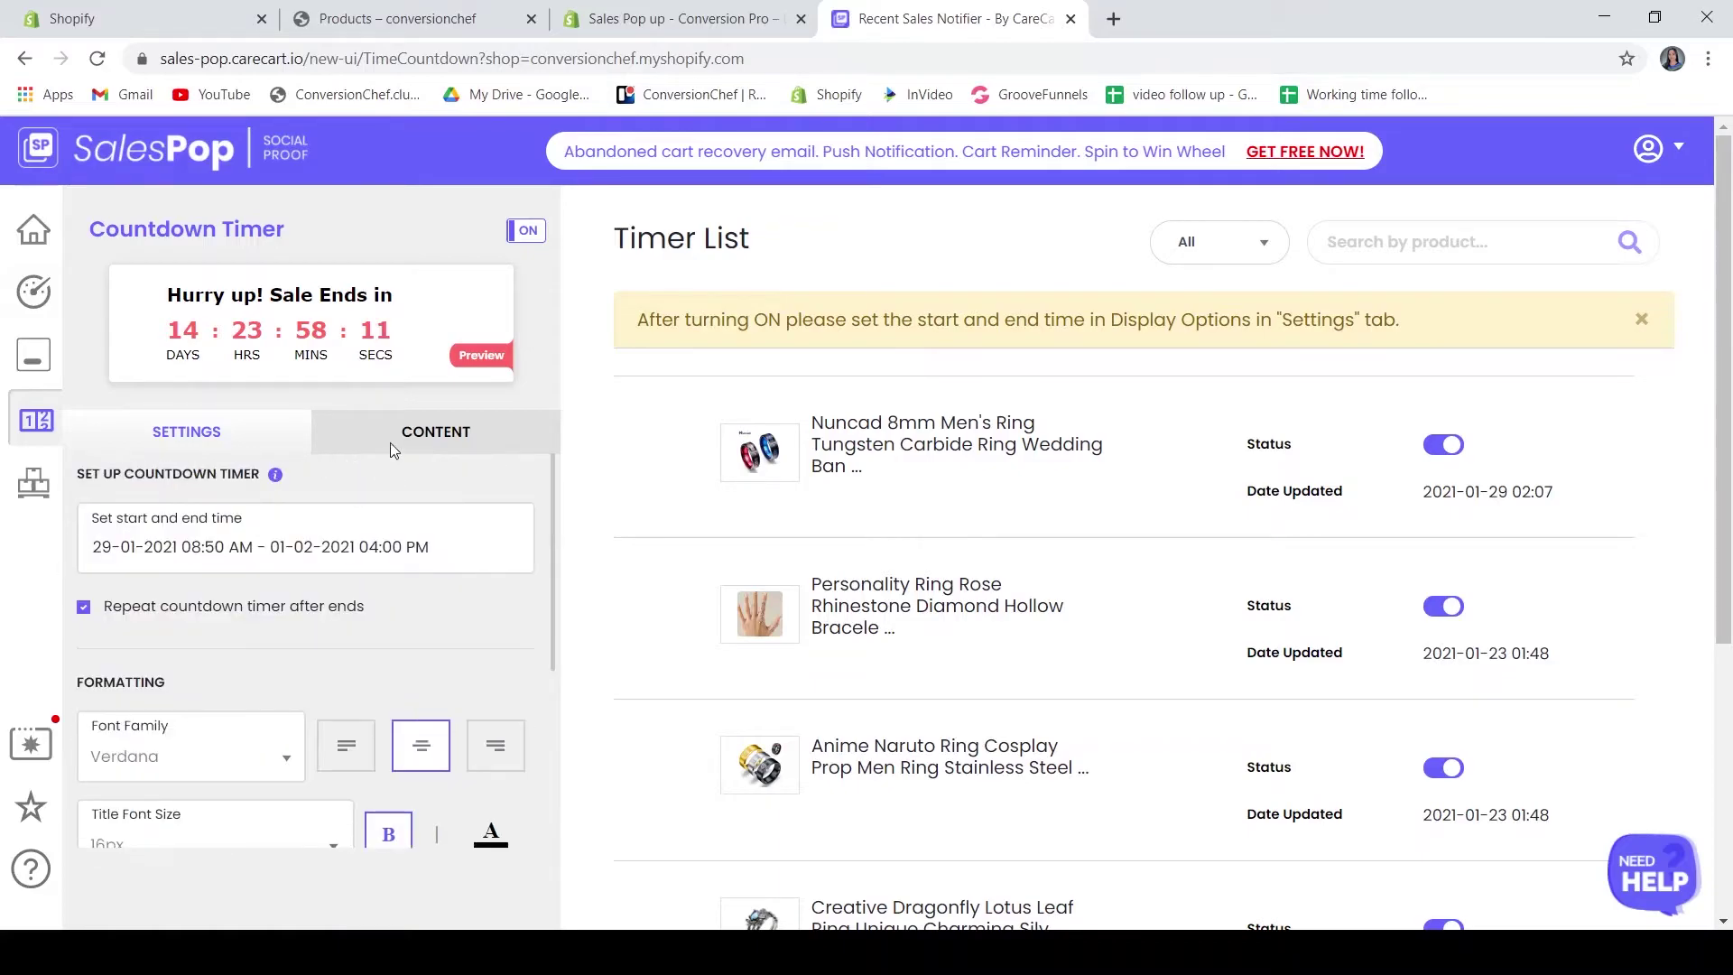
{"action": "left_click", "coordinate": [430, 437]}
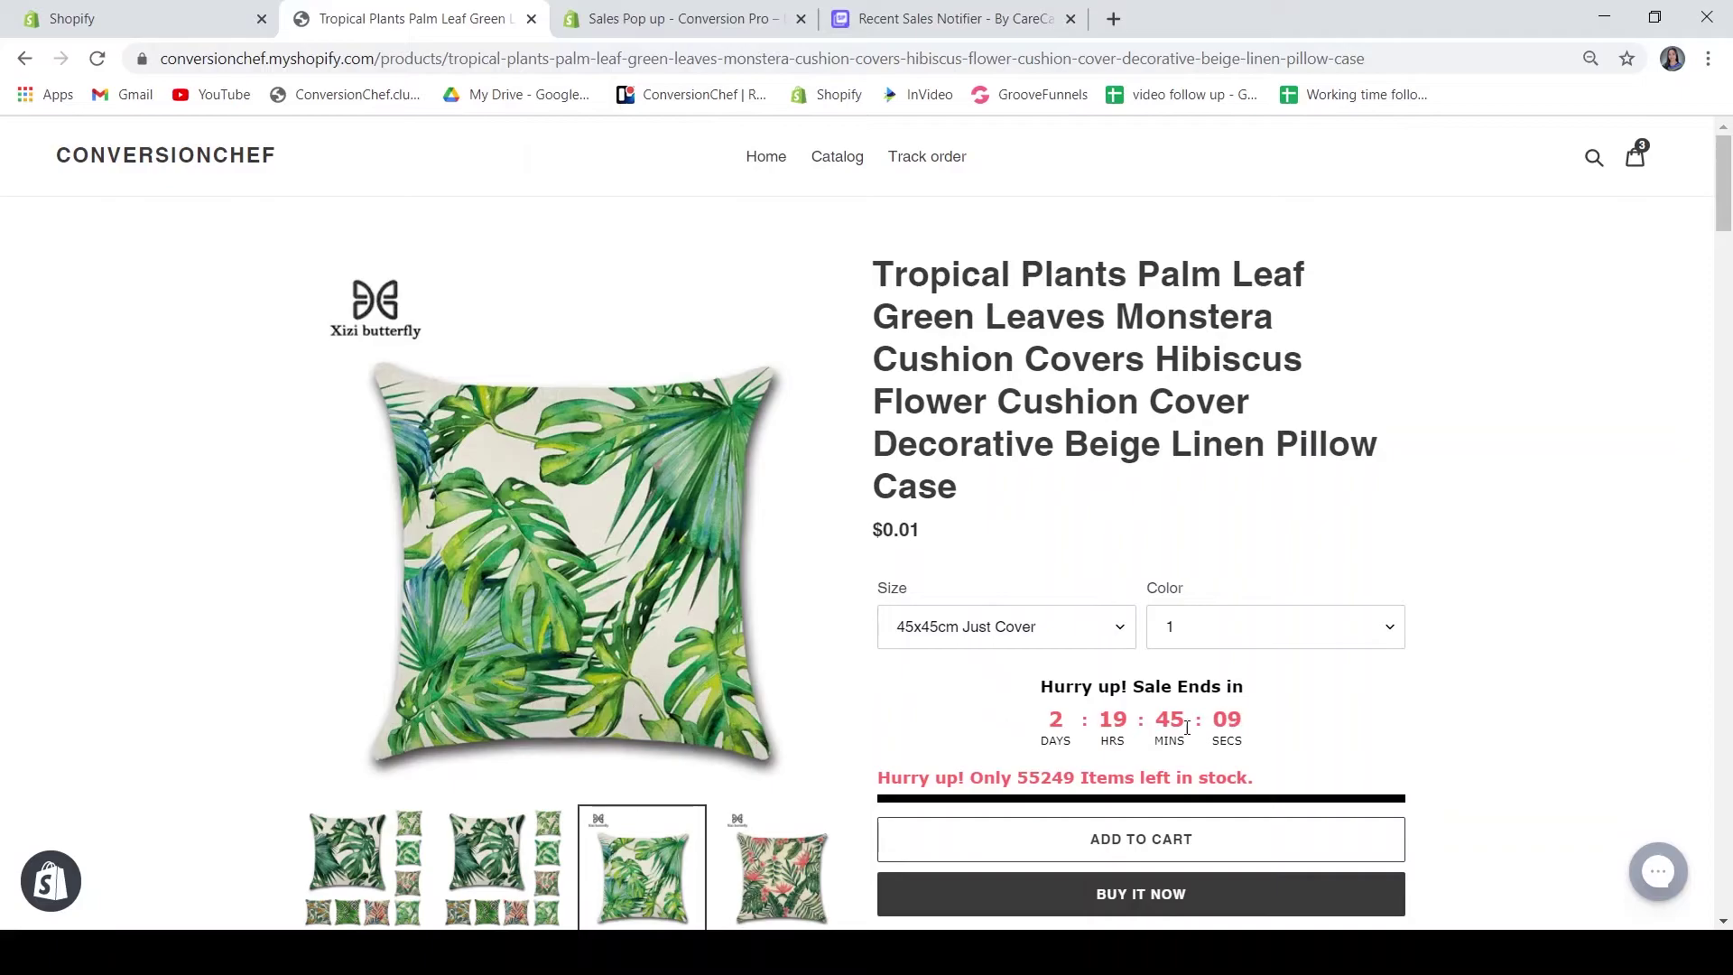
- Inspect the 'Hurry up! Sale Ends in' countdown above Add to Cart, then return to Sales Pop
{"action": "triple_click", "coordinate": [1252, 700]}
{"action": "left_click", "coordinate": [1448, 696]}
{"action": "scroll", "coordinate": [1365, 702], "scroll_direction": "down", "scroll_amount": 1}
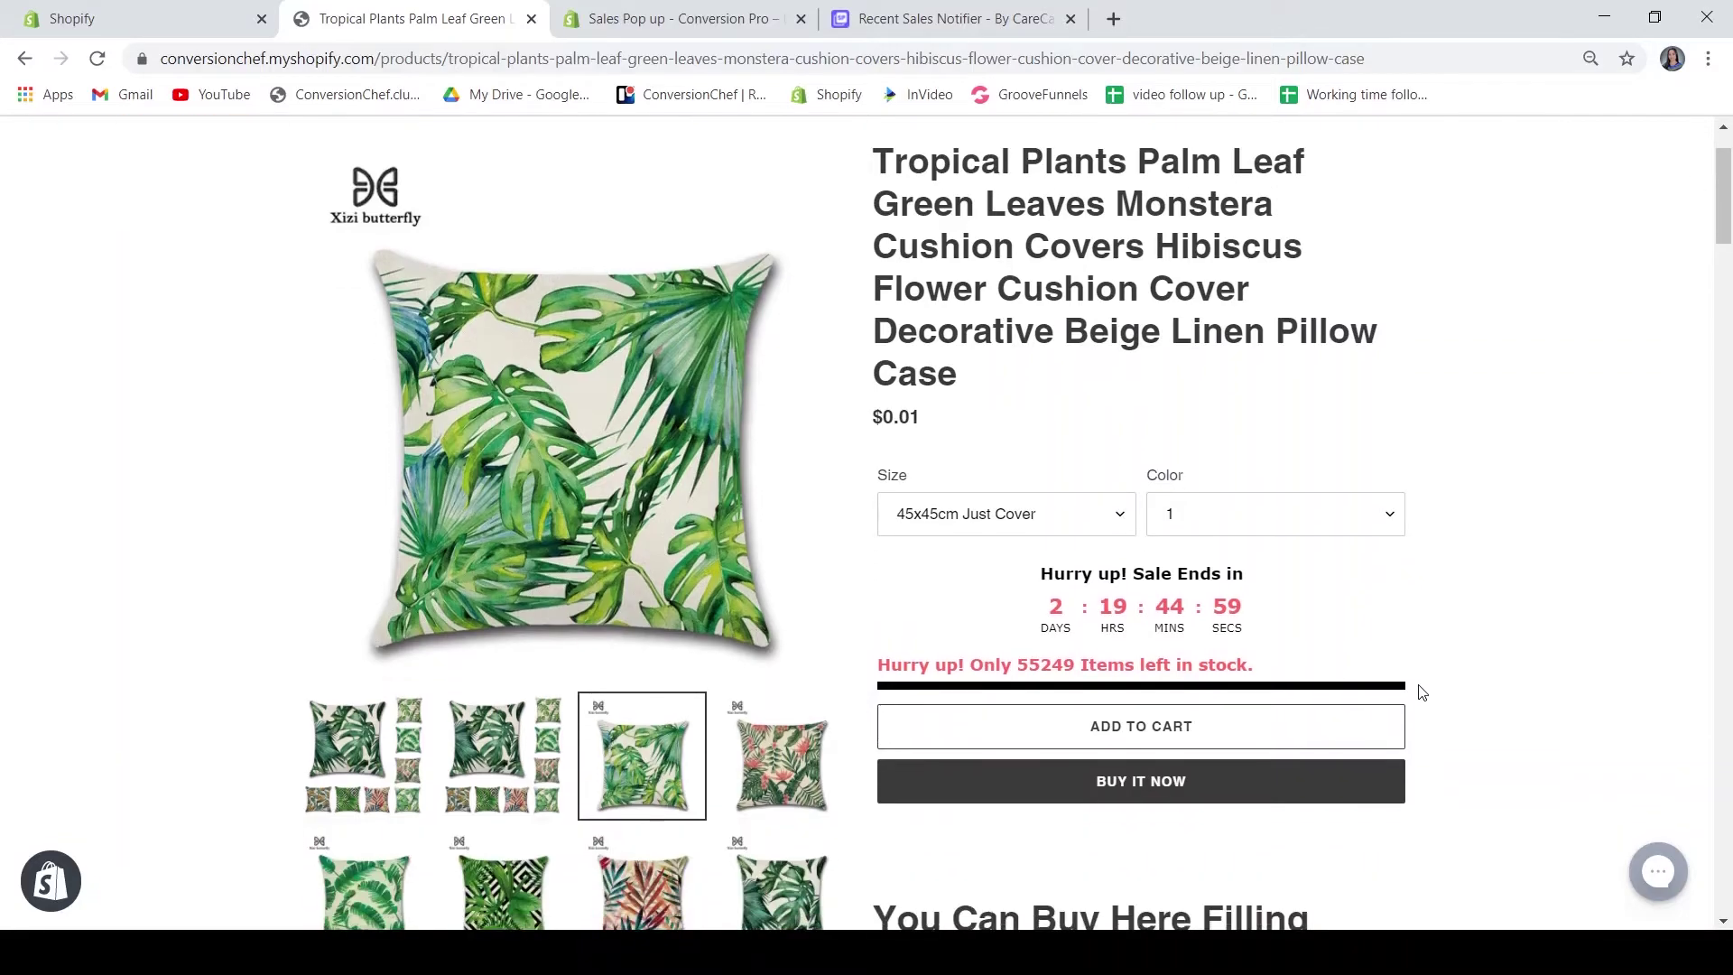
{"action": "double_click", "coordinate": [1225, 573]}
{"action": "left_click", "coordinate": [1284, 583]}
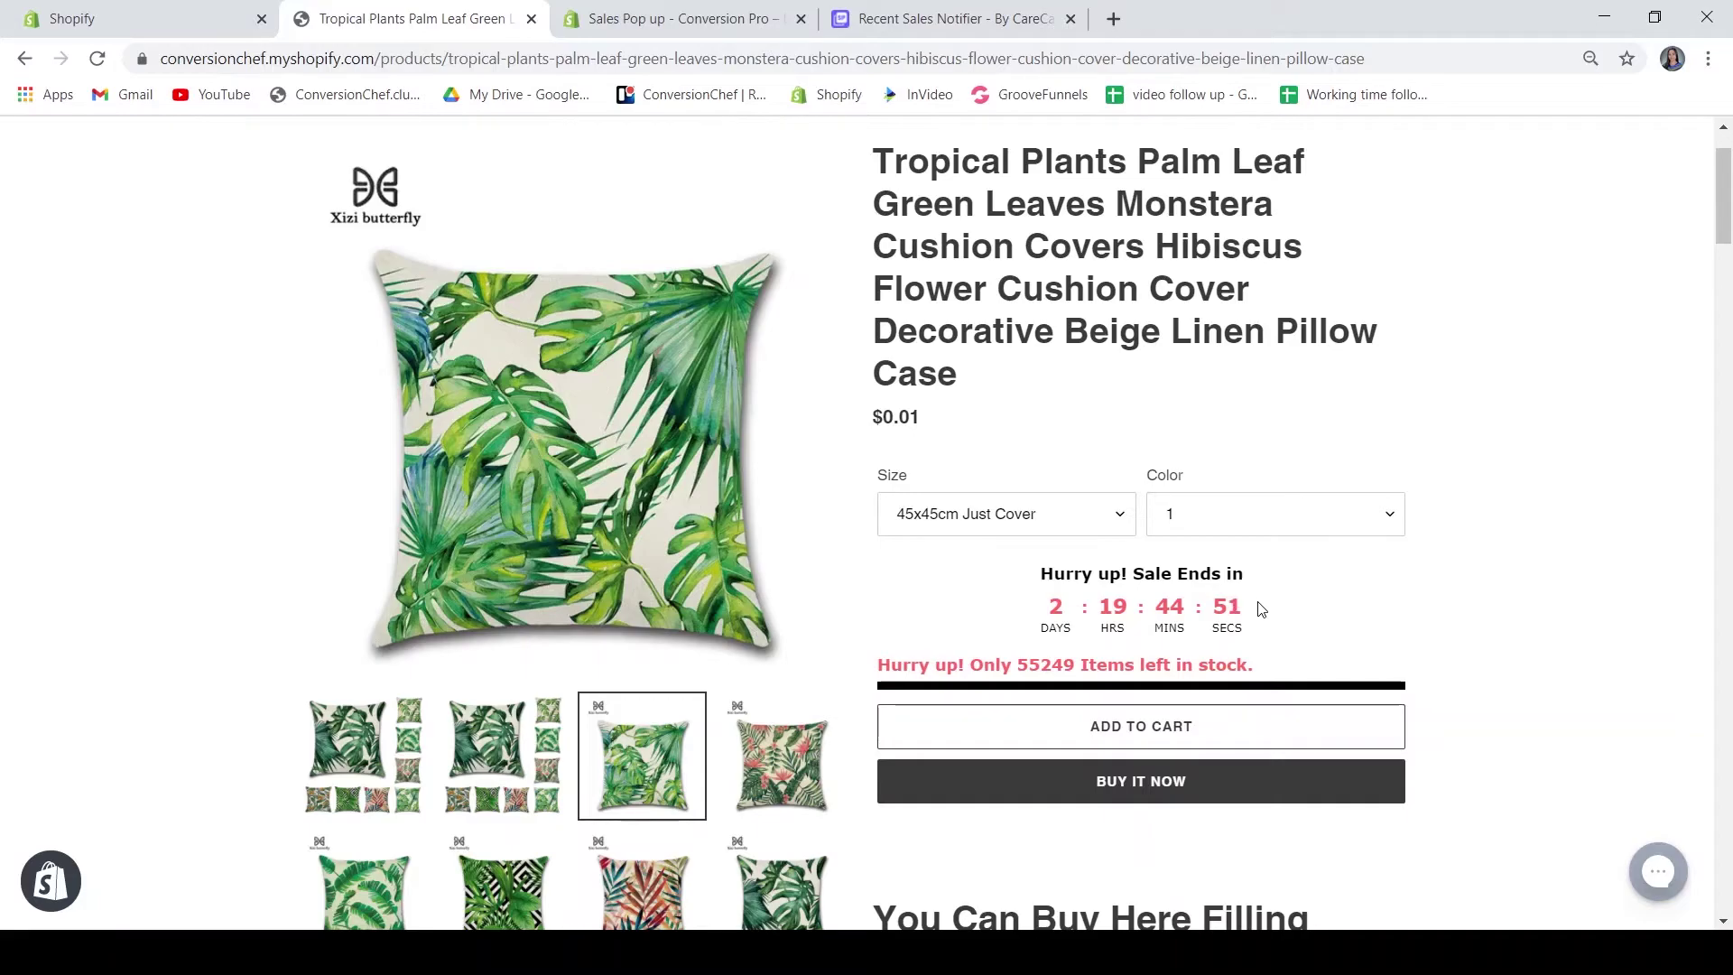
{"action": "left_click", "coordinate": [948, 17]}
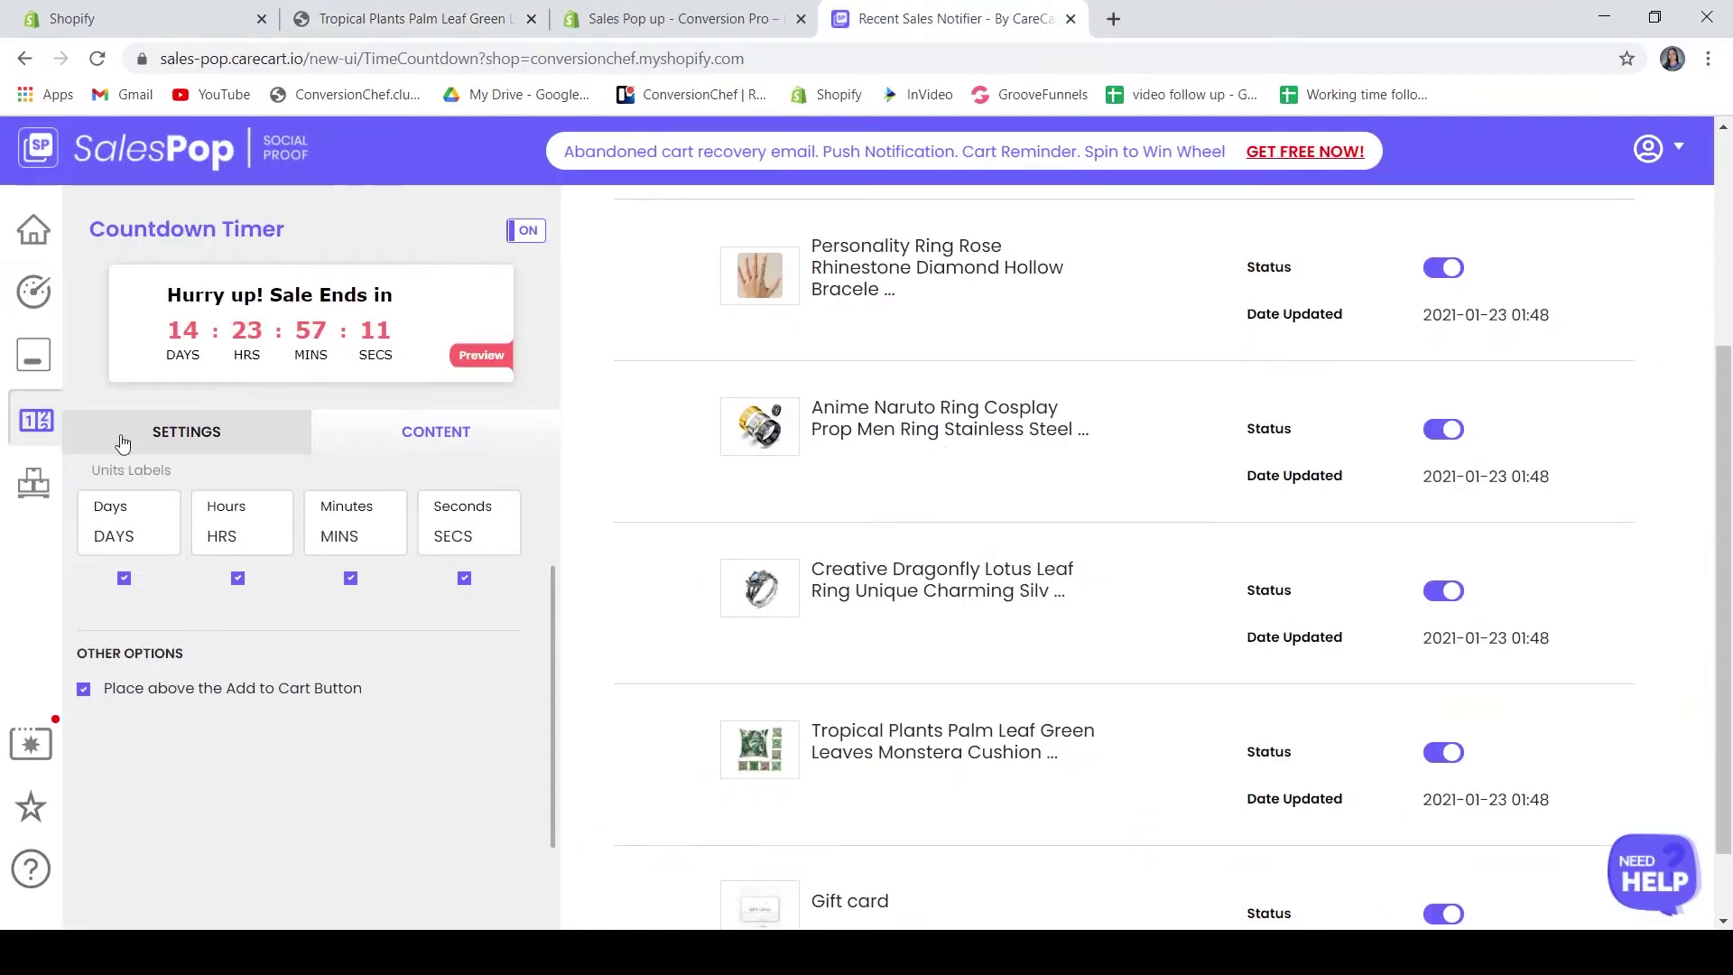
- Open the Stock Countdown settings from the left sidebar
{"action": "left_click", "coordinate": [32, 477]}
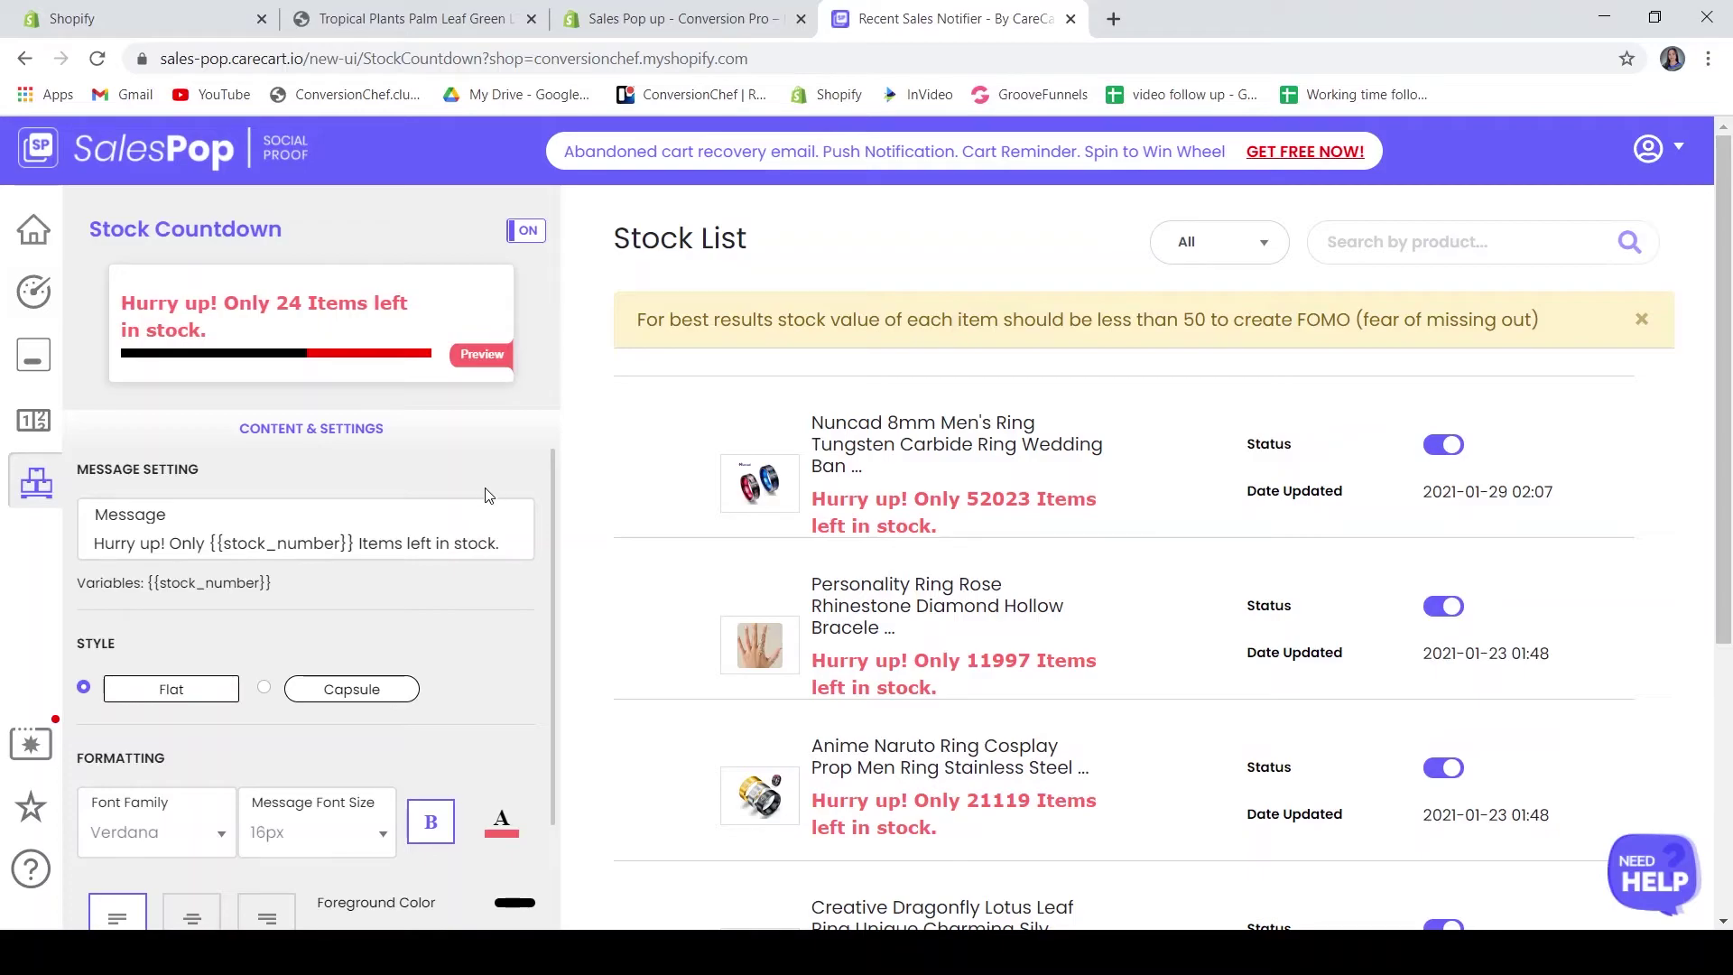
{"action": "scroll", "coordinate": [225, 480], "scroll_direction": "down", "scroll_amount": 1}
{"action": "scroll", "coordinate": [221, 514], "scroll_direction": "up", "scroll_amount": 1}
{"action": "scroll", "coordinate": [271, 623], "scroll_direction": "down", "scroll_amount": 1}
{"action": "scroll", "coordinate": [289, 684], "scroll_direction": "down", "scroll_amount": 2}
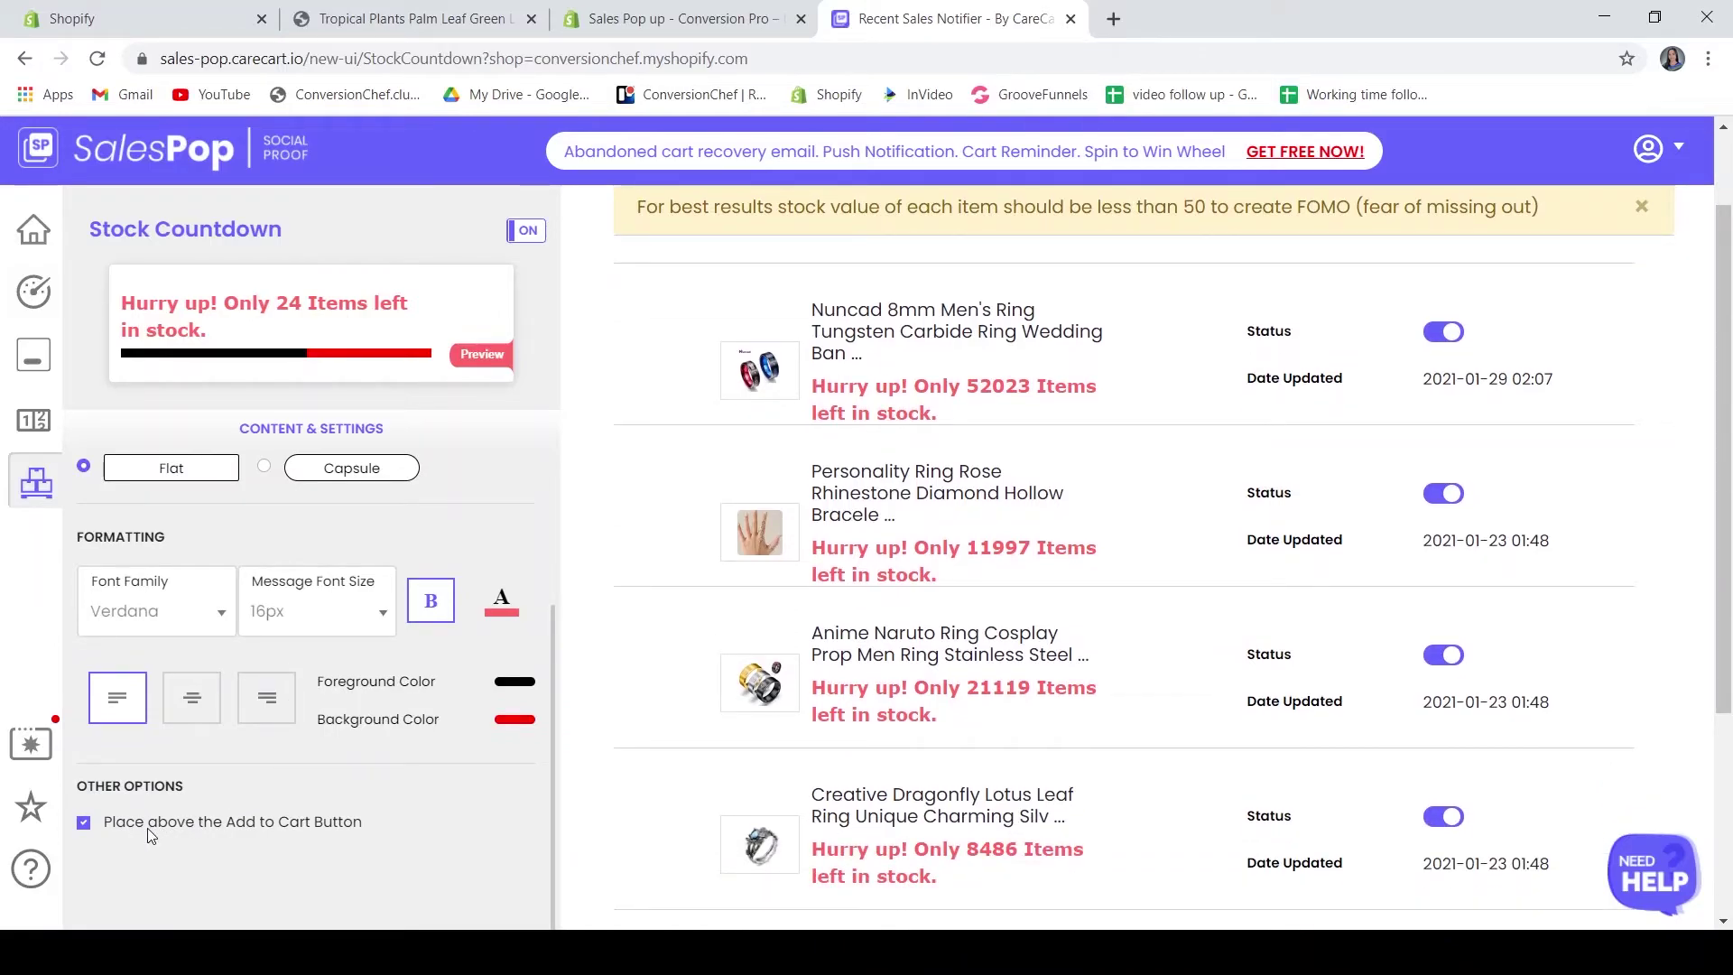
{"action": "scroll", "coordinate": [267, 786], "scroll_direction": "up", "scroll_amount": 1}
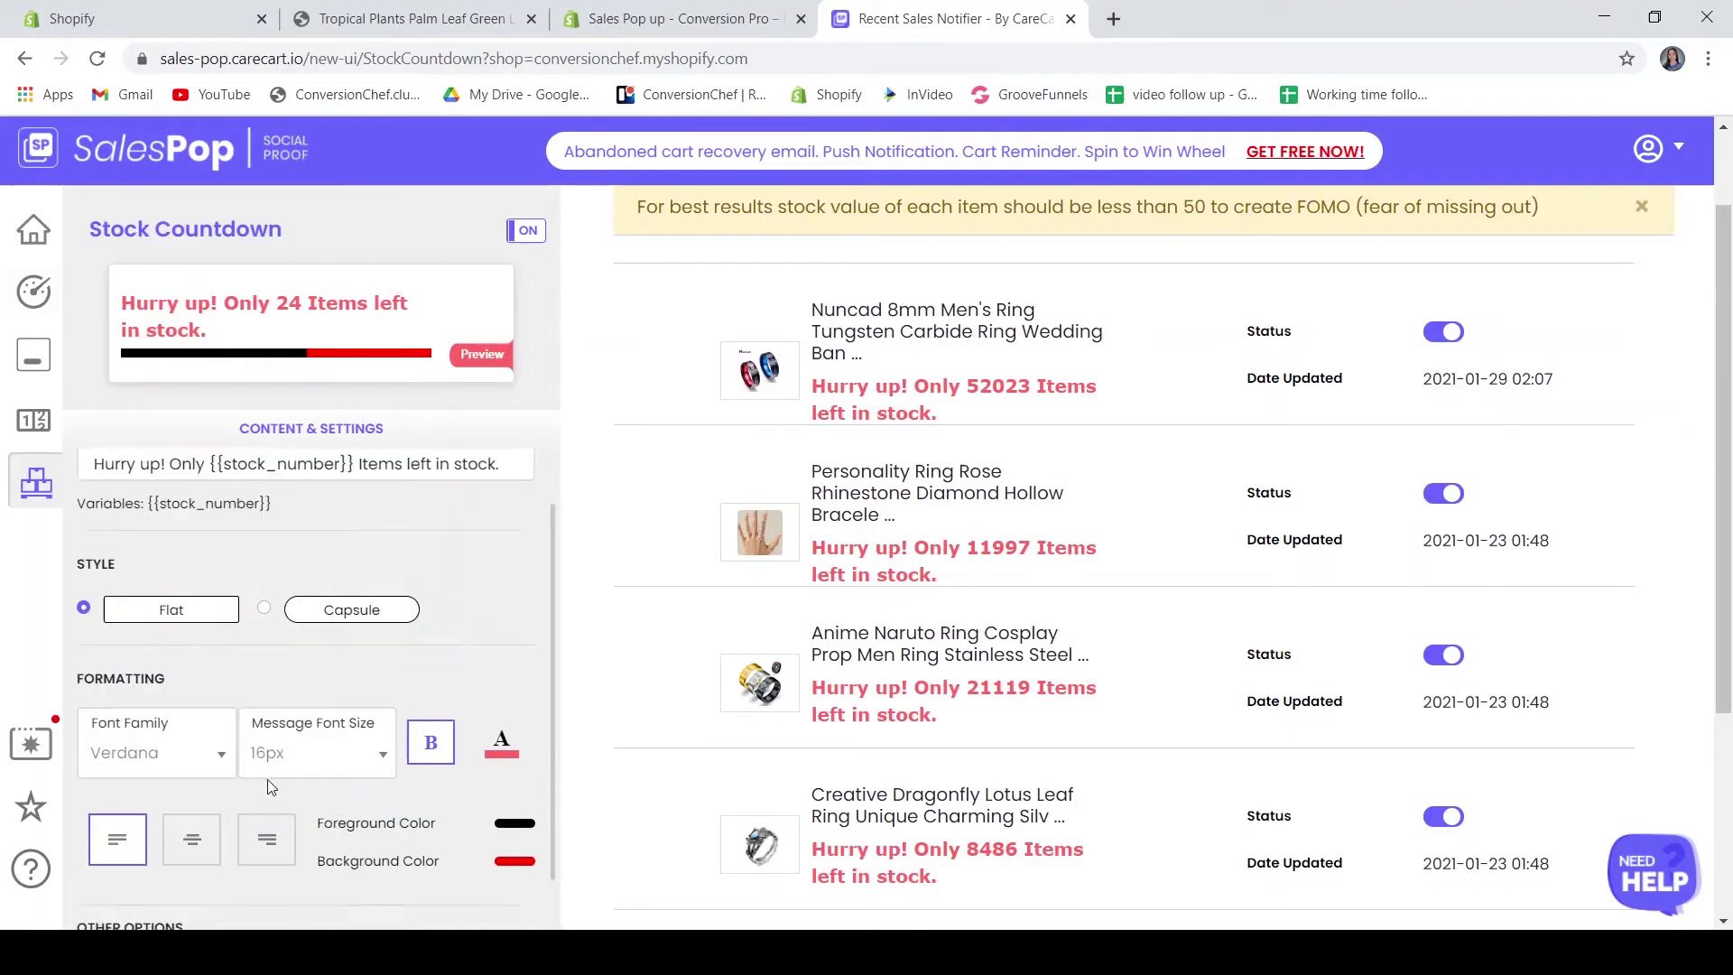
{"action": "scroll", "coordinate": [266, 779], "scroll_direction": "up", "scroll_amount": 2}
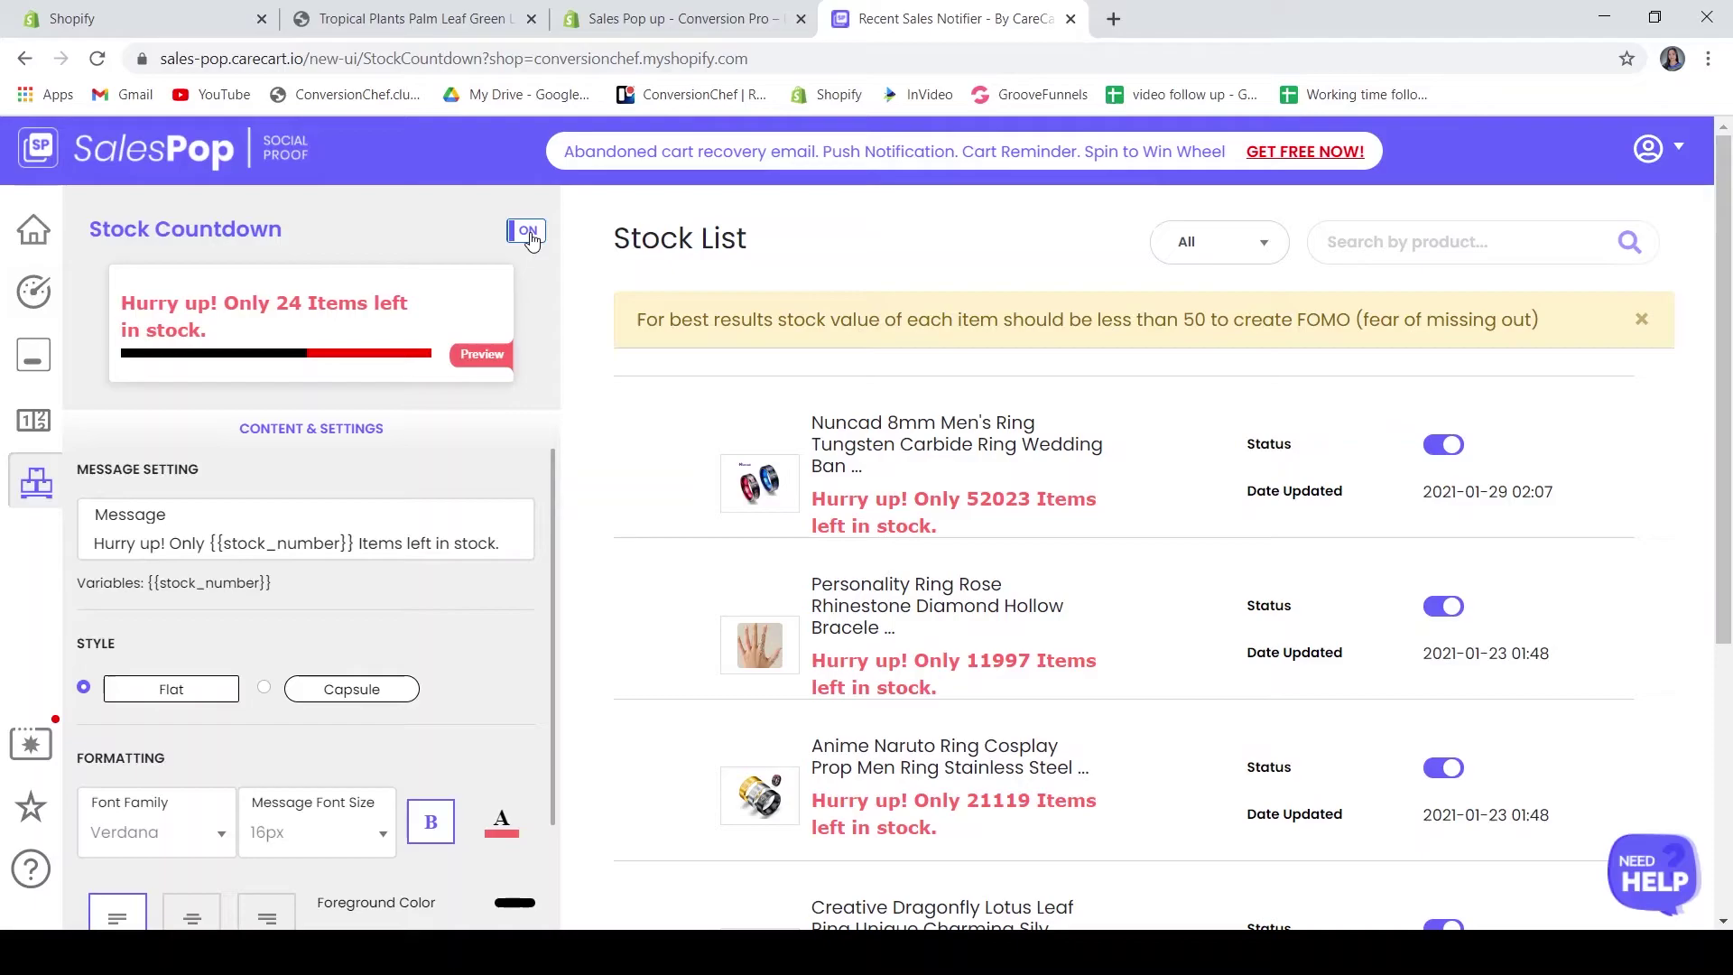
{"action": "left_click", "coordinate": [461, 18]}
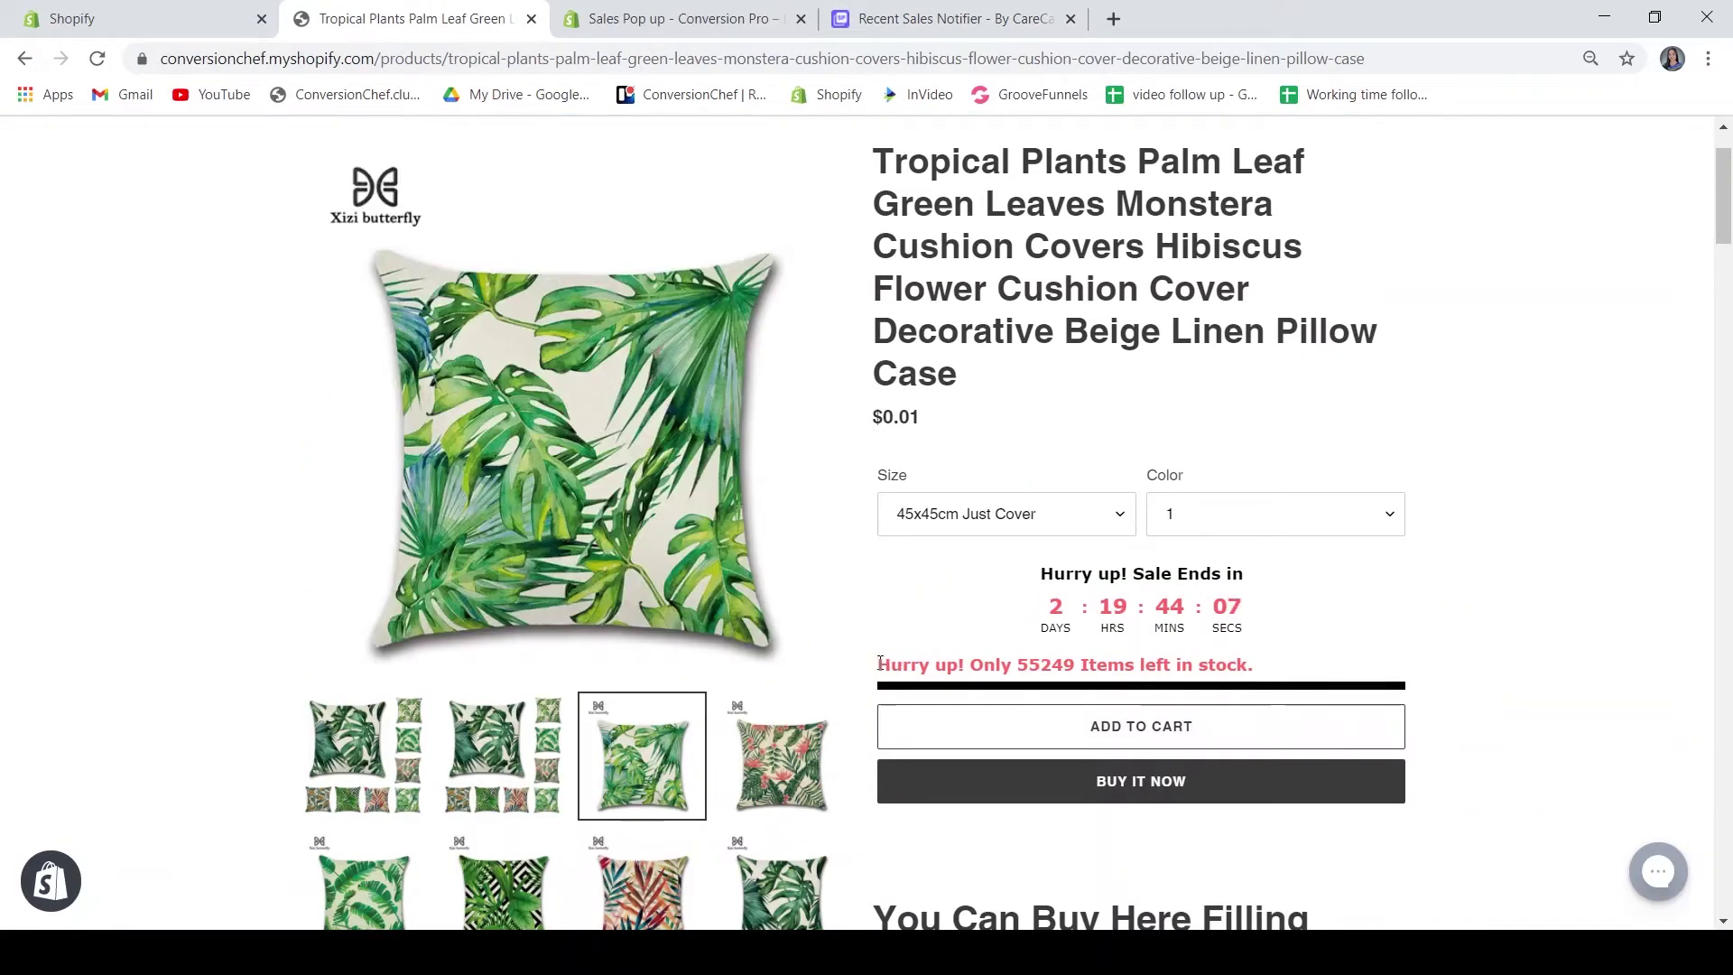
{"action": "left_click_drag", "start_coordinate": [879, 663], "coordinate": [1426, 648]}
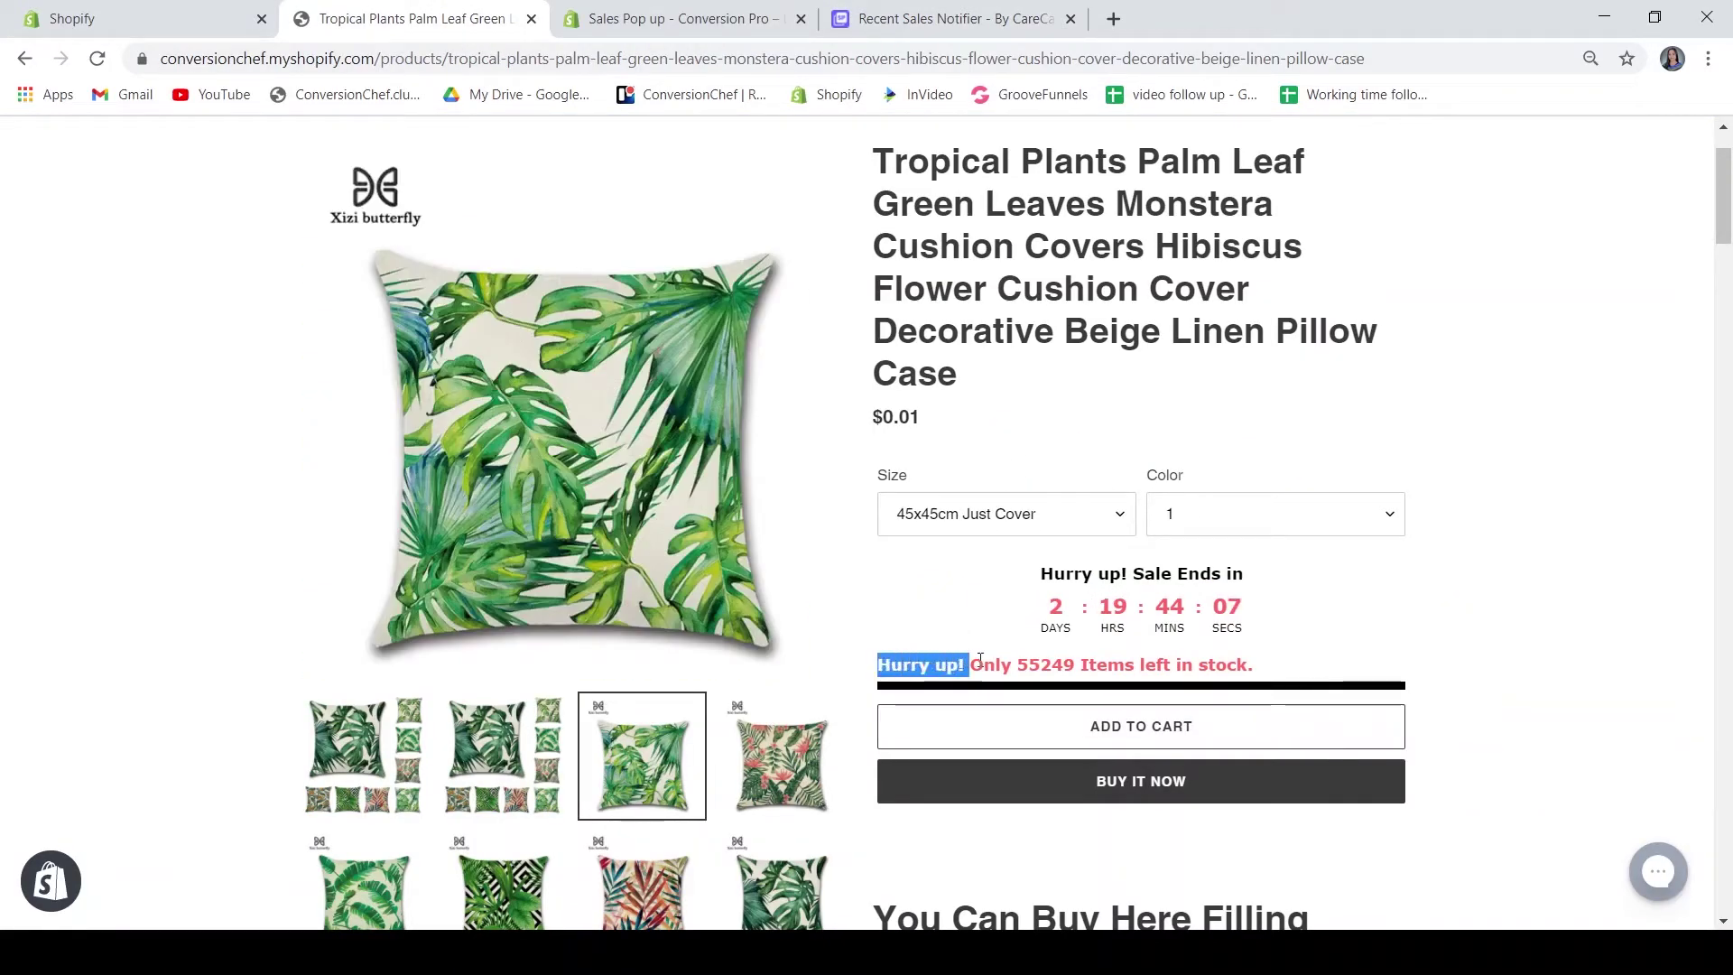
{"action": "left_click", "coordinate": [1425, 650]}
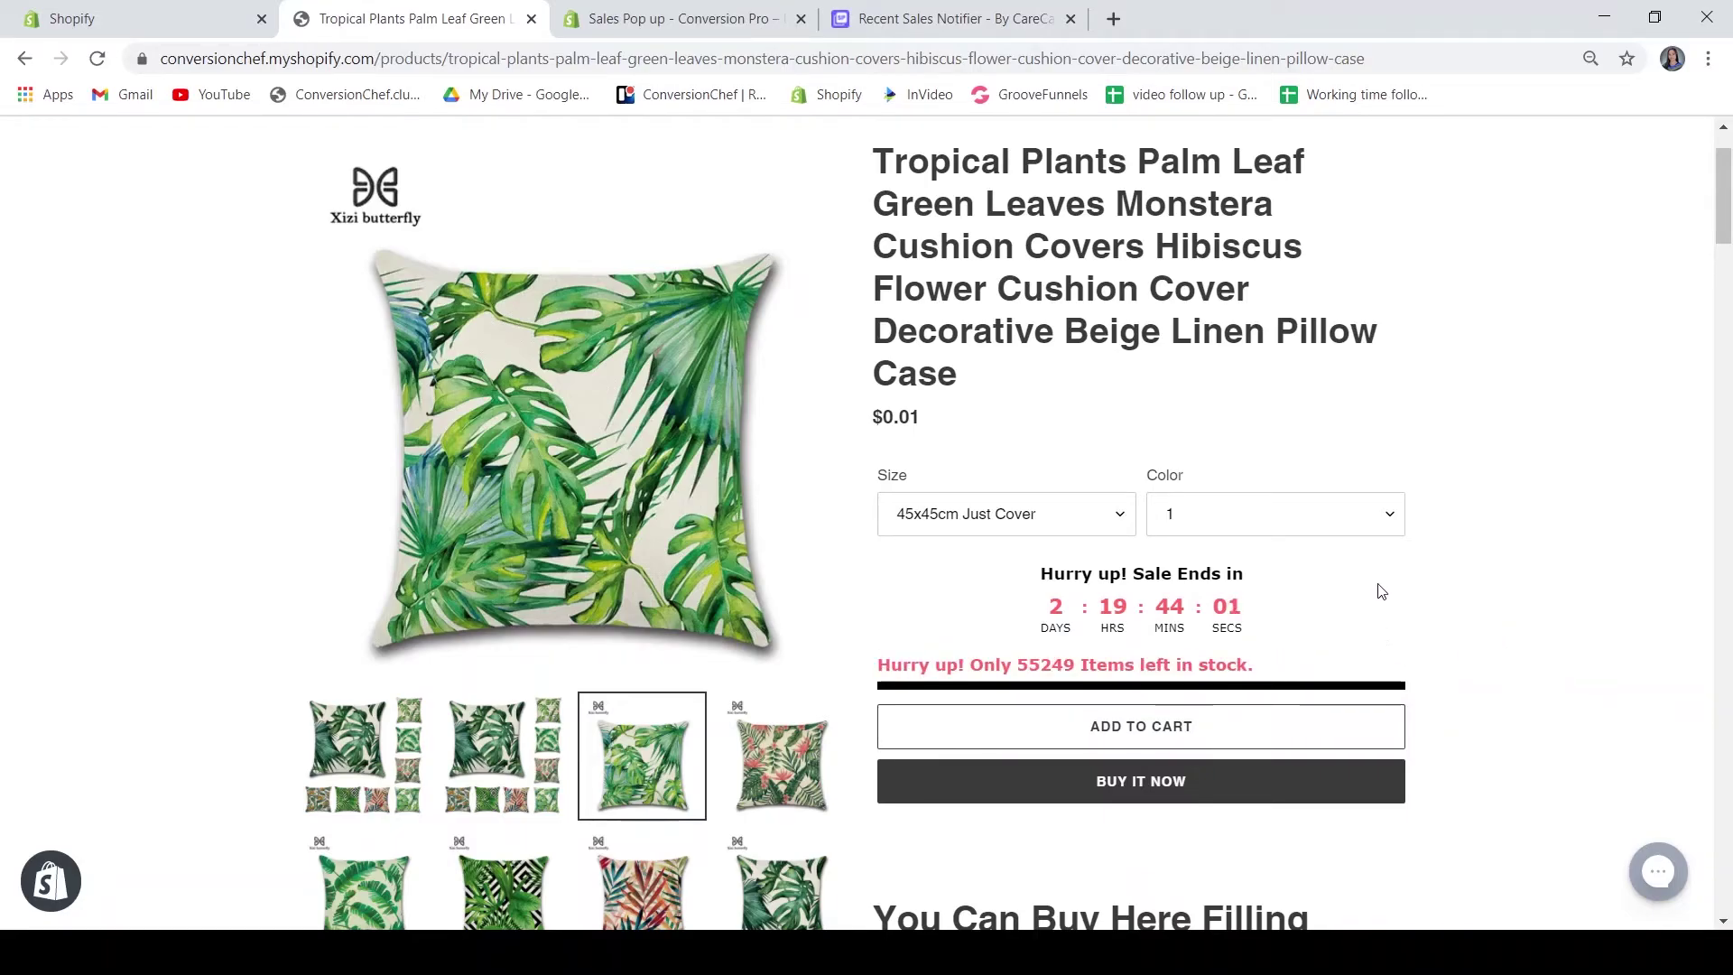
{"action": "left_click", "coordinate": [948, 18]}
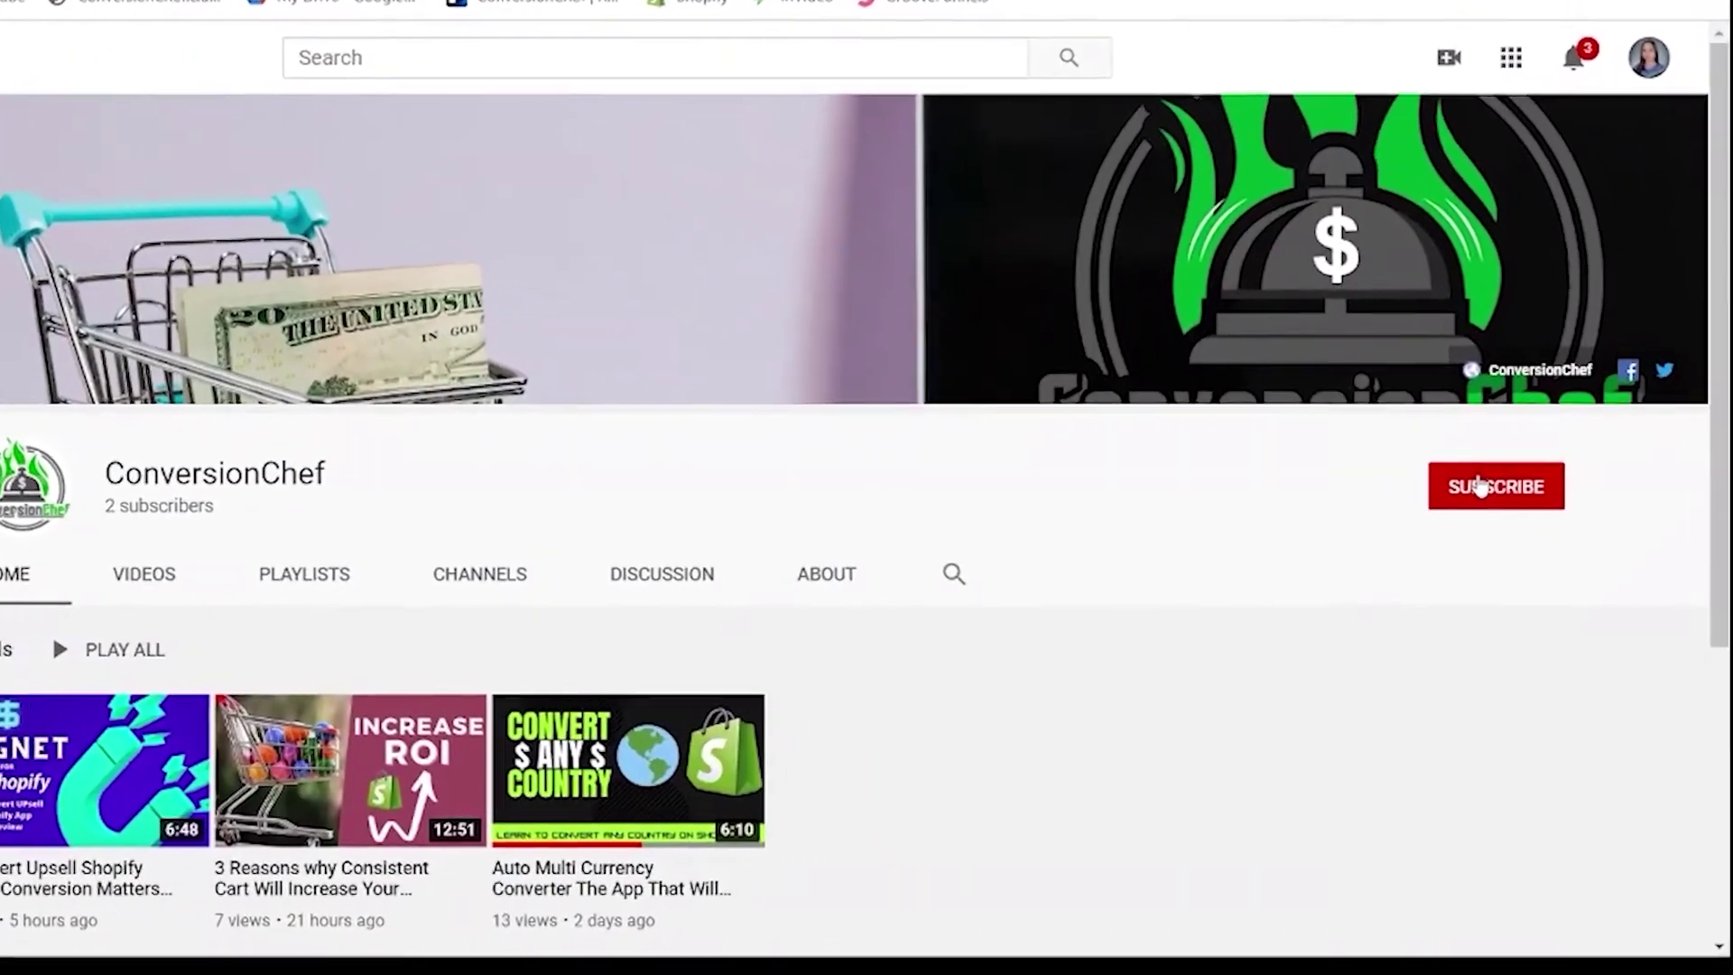
- Subscribe to ConversionChef and set its bell notifications to All
{"action": "left_click", "coordinate": [1463, 473]}
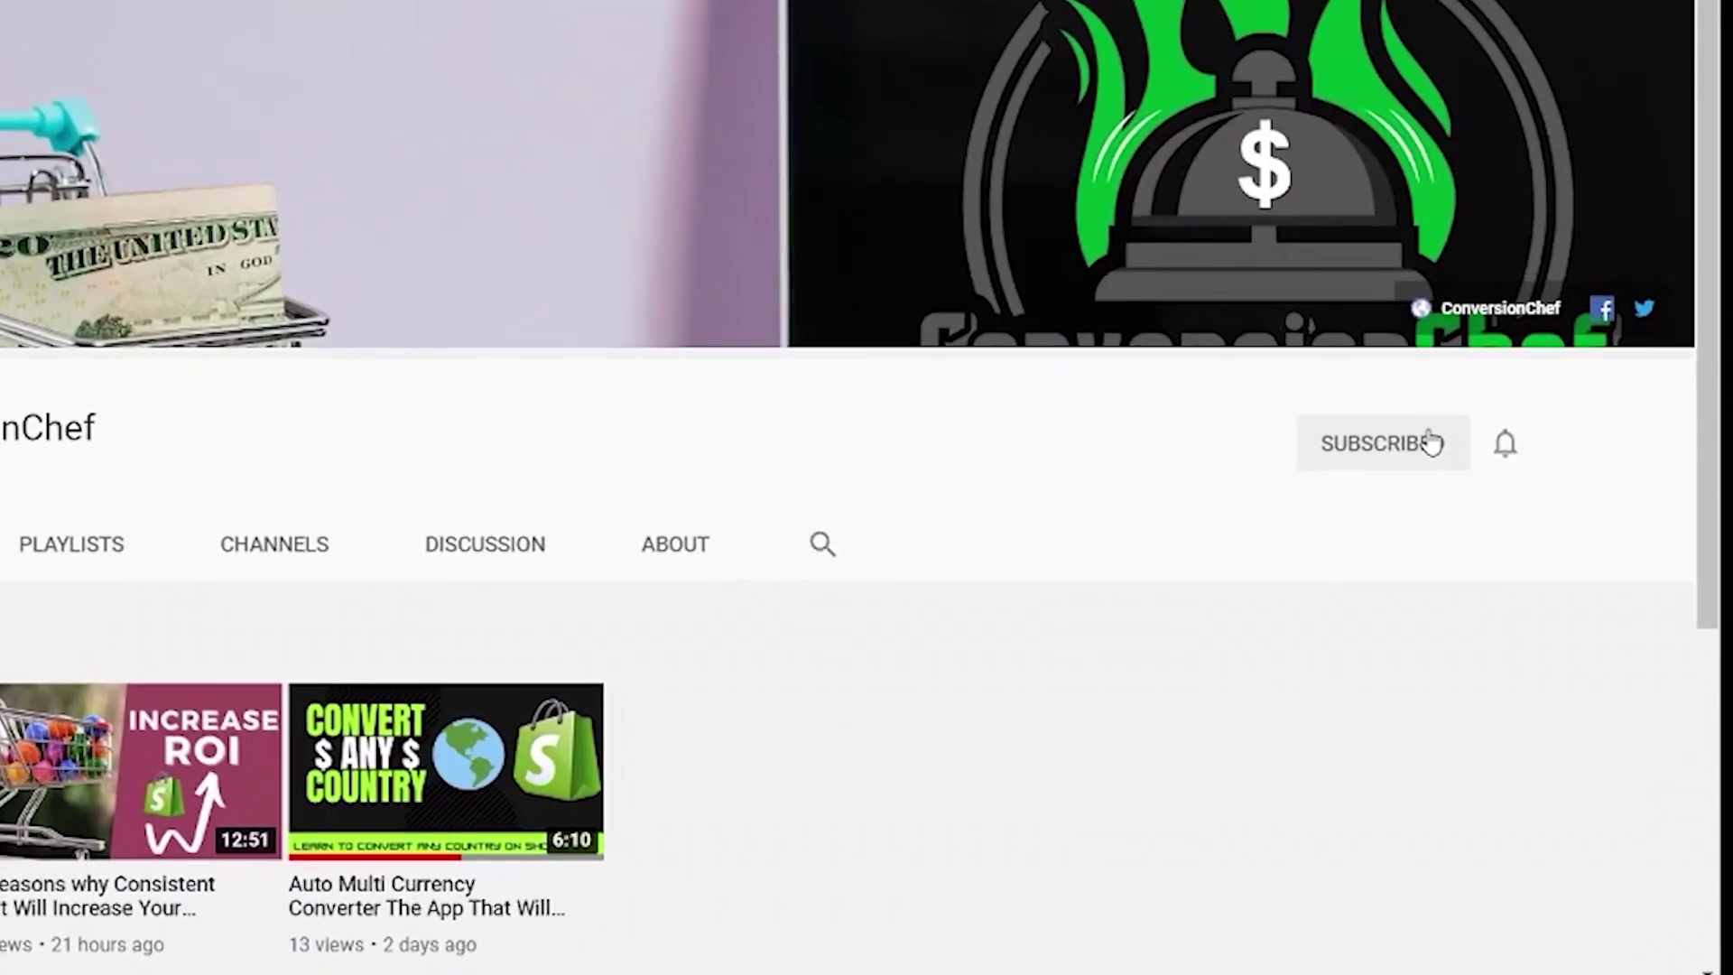
{"action": "left_click", "coordinate": [1506, 443]}
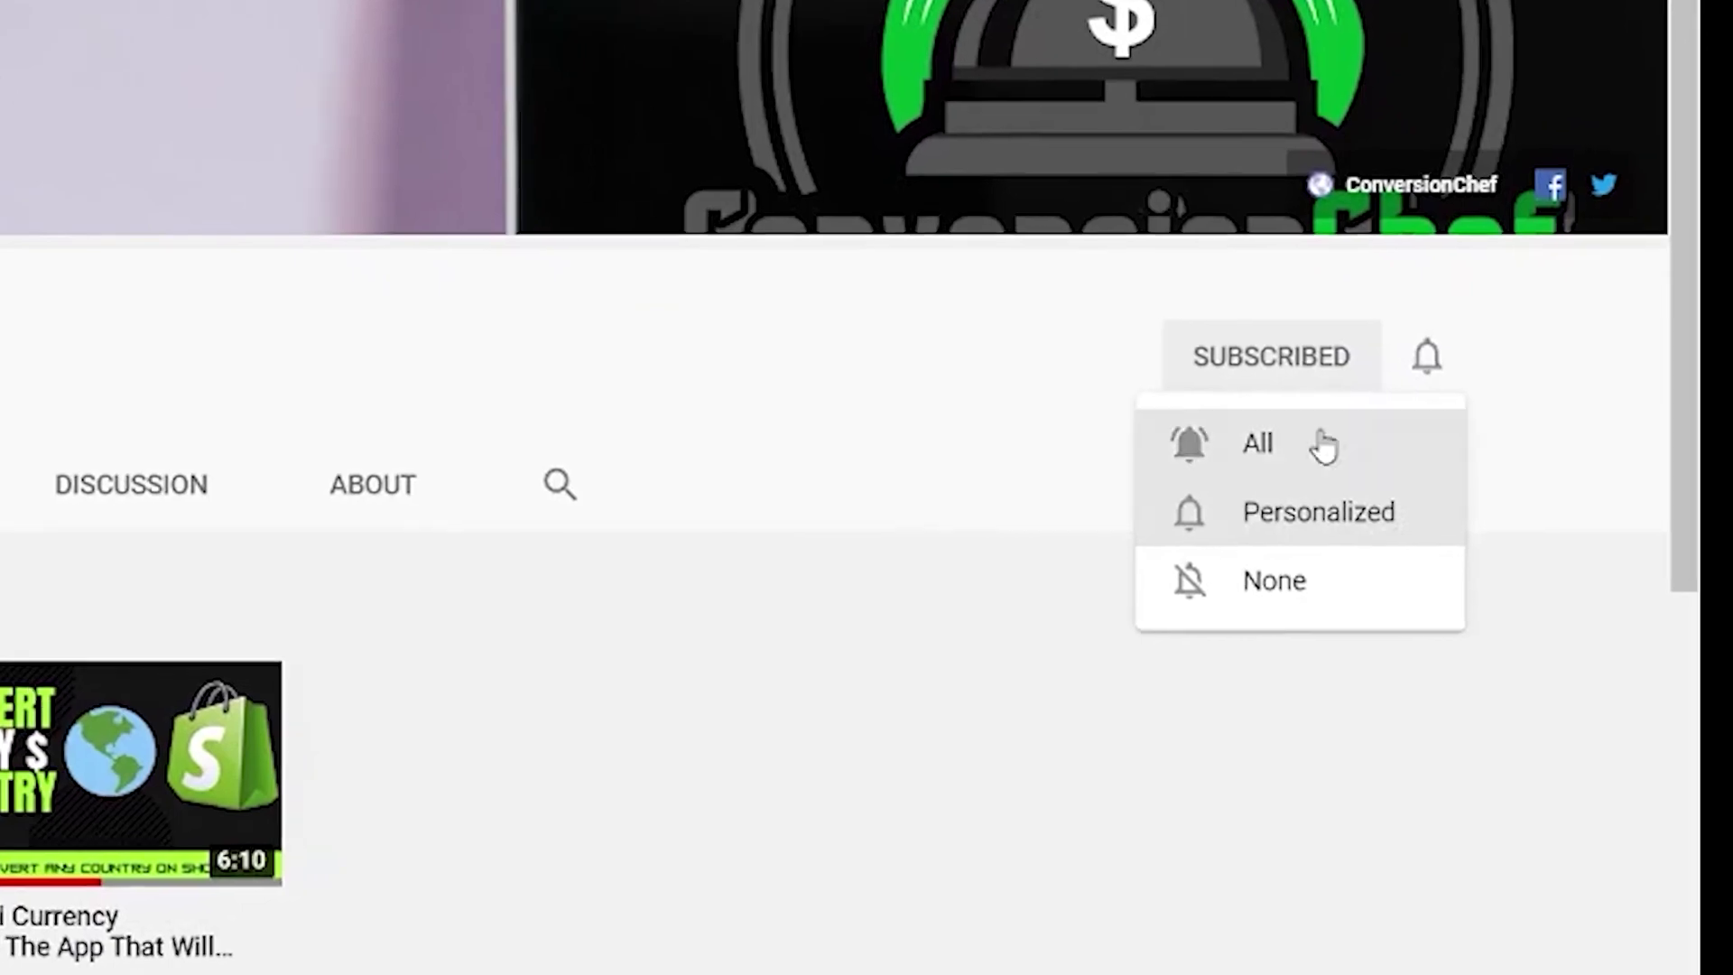
{"action": "left_click", "coordinate": [1324, 447]}
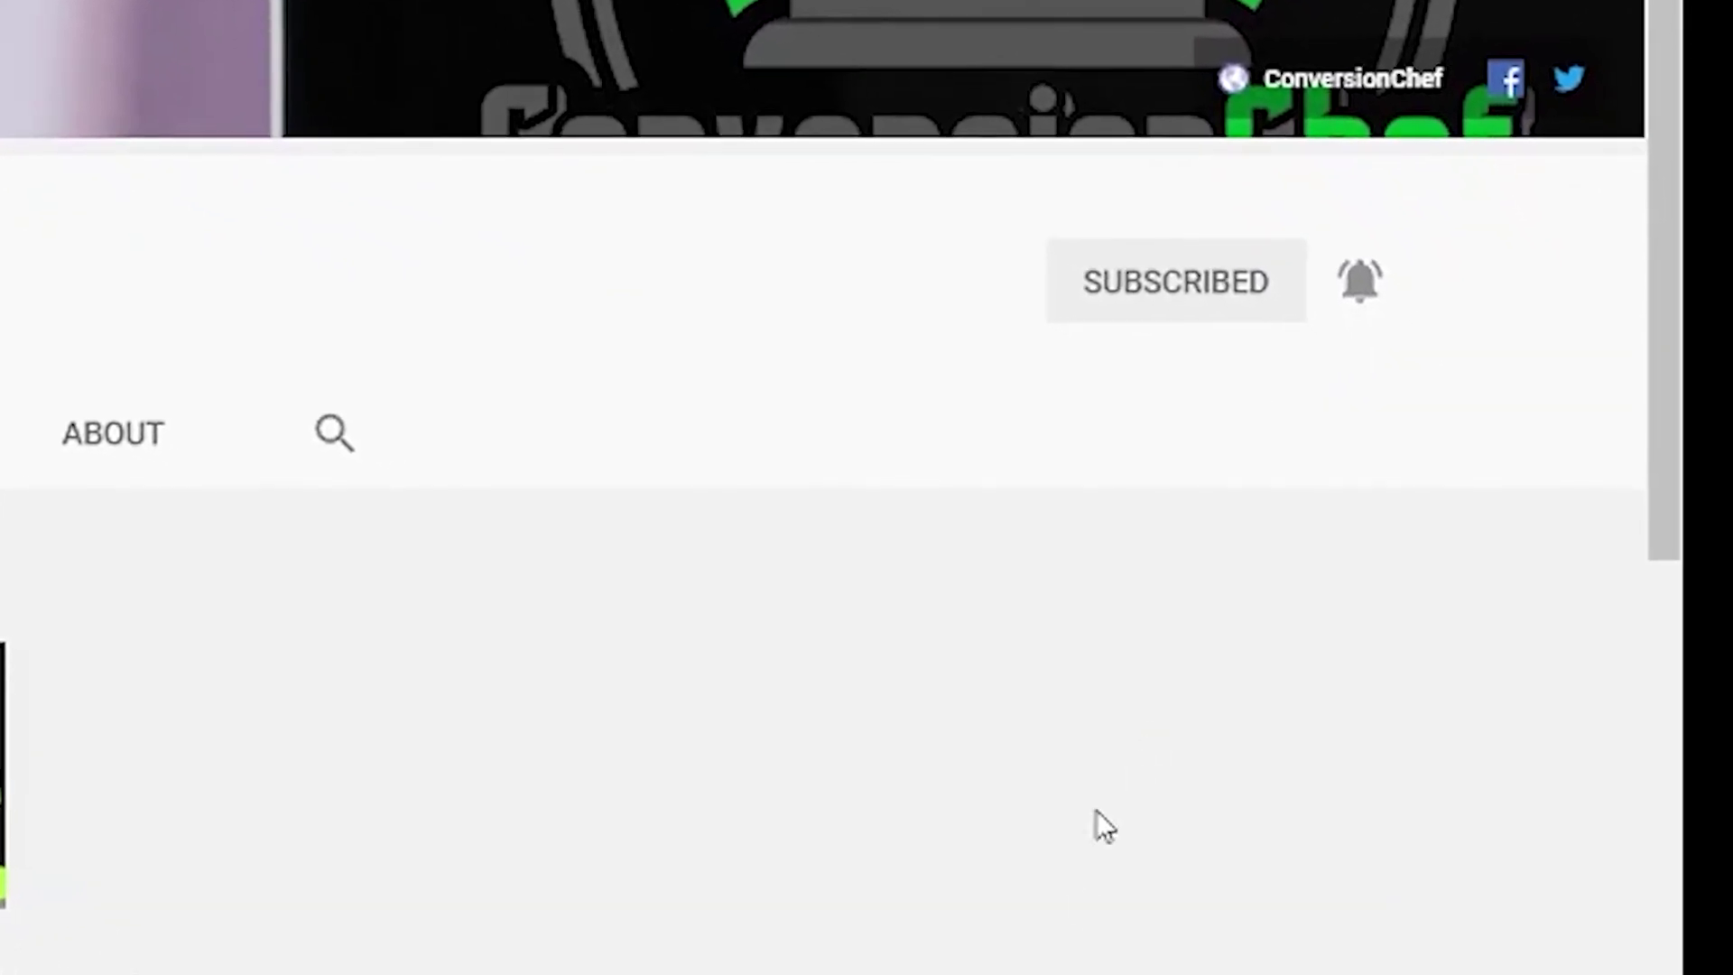